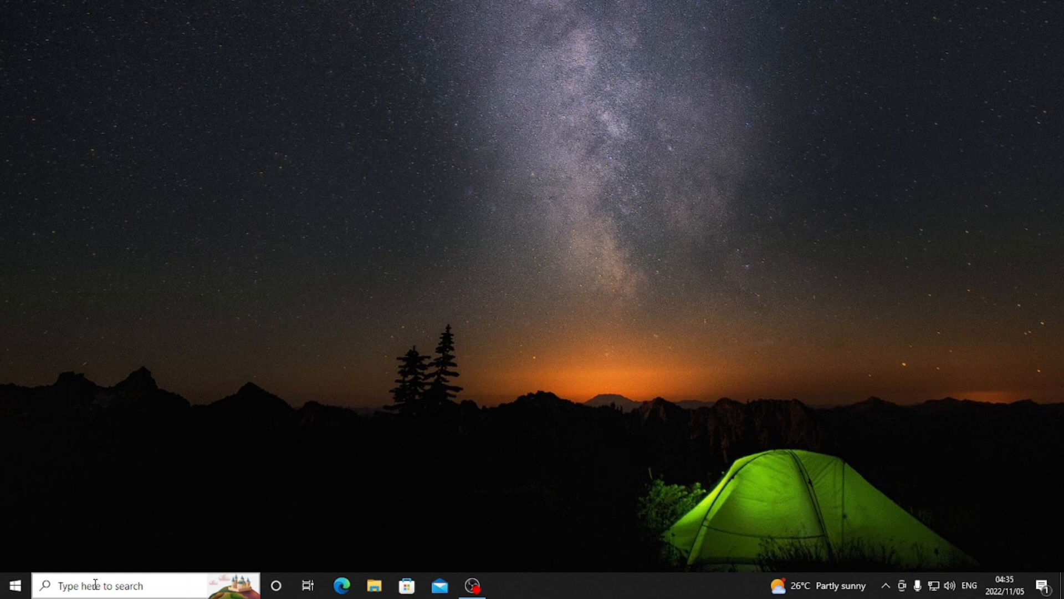
Launch Excel and create a blank workbook
{"action": "left_click", "coordinate": [76, 586]}
{"action": "type", "text": "EX"}
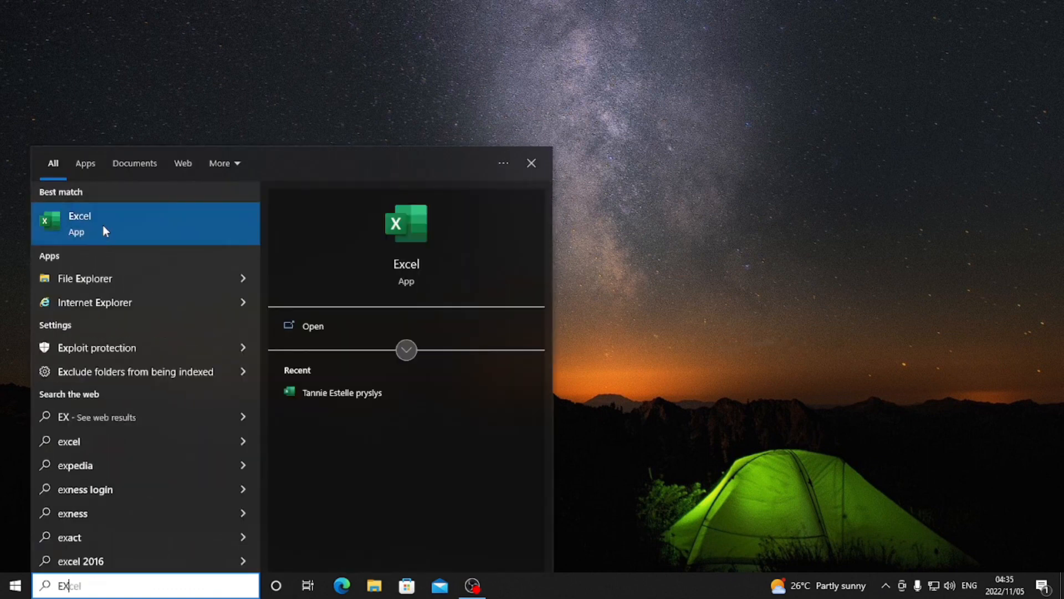
{"action": "left_click", "coordinate": [149, 217]}
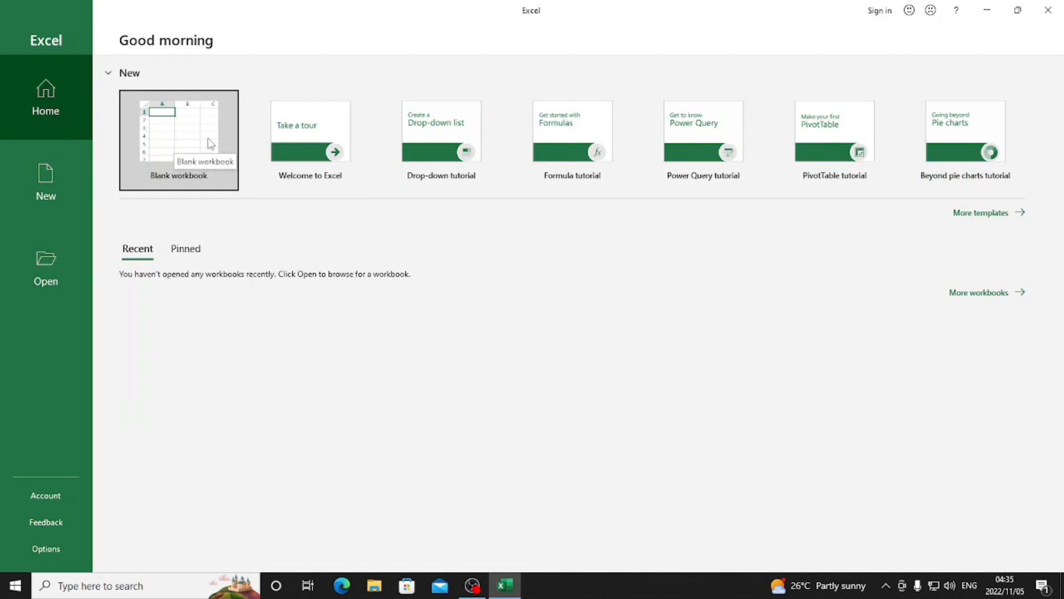
{"action": "left_click", "coordinate": [183, 141]}
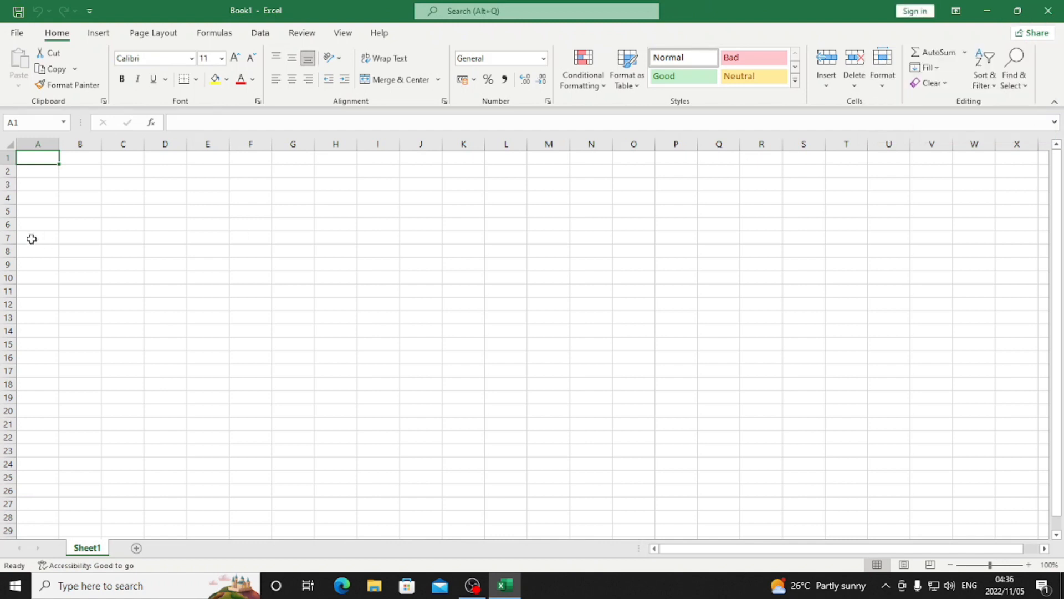
{"action": "left_click", "coordinate": [60, 227]}
{"action": "left_click_drag", "start_coordinate": [42, 172], "coordinate": [77, 302]}
{"action": "left_click", "coordinate": [41, 159]}
{"action": "left_click", "coordinate": [89, 198]}
{"action": "left_click", "coordinate": [95, 169]}
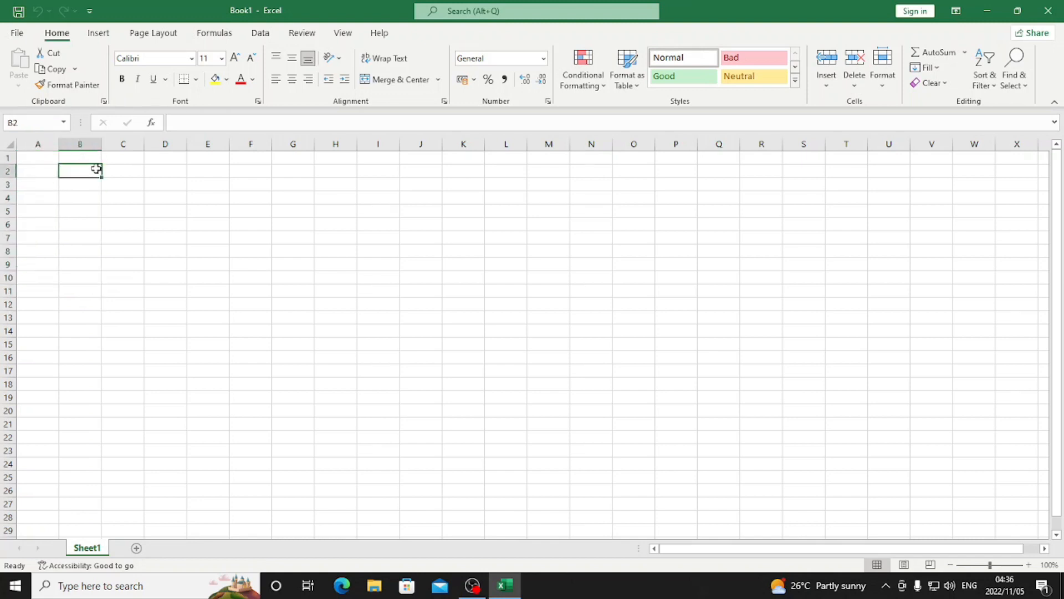
{"action": "left_click", "coordinate": [166, 211]}
{"action": "left_click", "coordinate": [77, 221]}
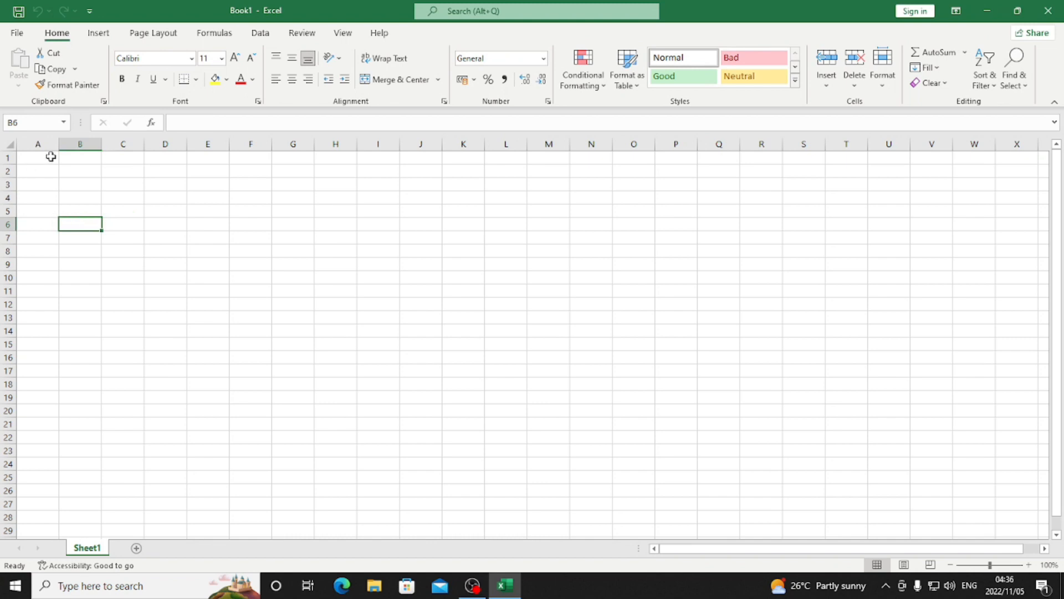
Widen columns A and B to several times the default width, making column B slightly wider than column A
{"action": "left_click_drag", "start_coordinate": [60, 144], "coordinate": [153, 173]}
{"action": "left_click_drag", "start_coordinate": [197, 145], "coordinate": [312, 157]}
{"action": "left_click", "coordinate": [289, 171]}
{"action": "left_click", "coordinate": [132, 166]}
{"action": "left_click", "coordinate": [164, 161]}
{"action": "left_click", "coordinate": [132, 158]}
{"action": "left_click", "coordinate": [156, 156]}
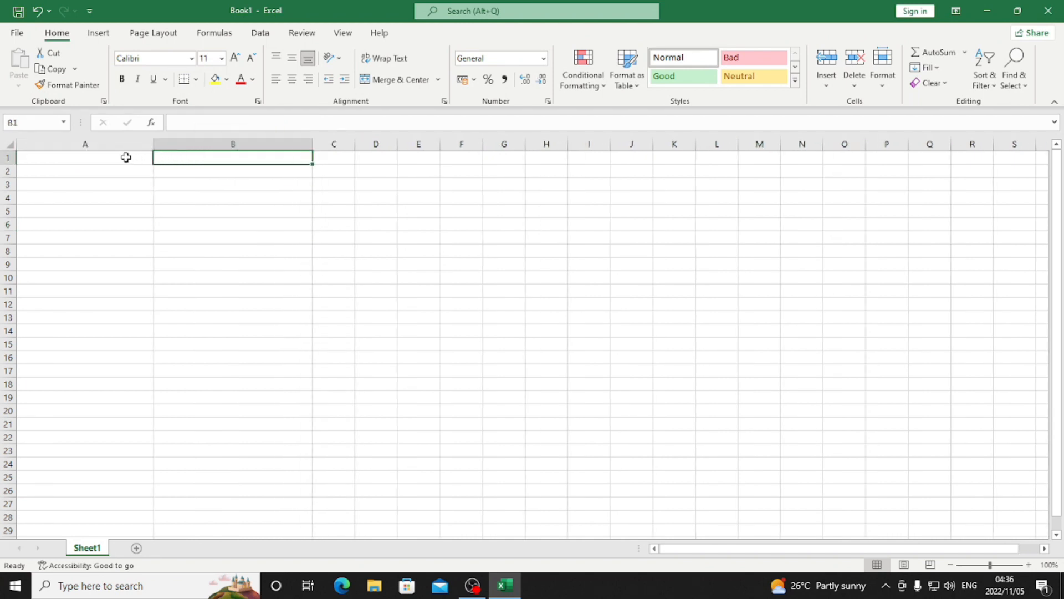
{"action": "left_click", "coordinate": [100, 171]}
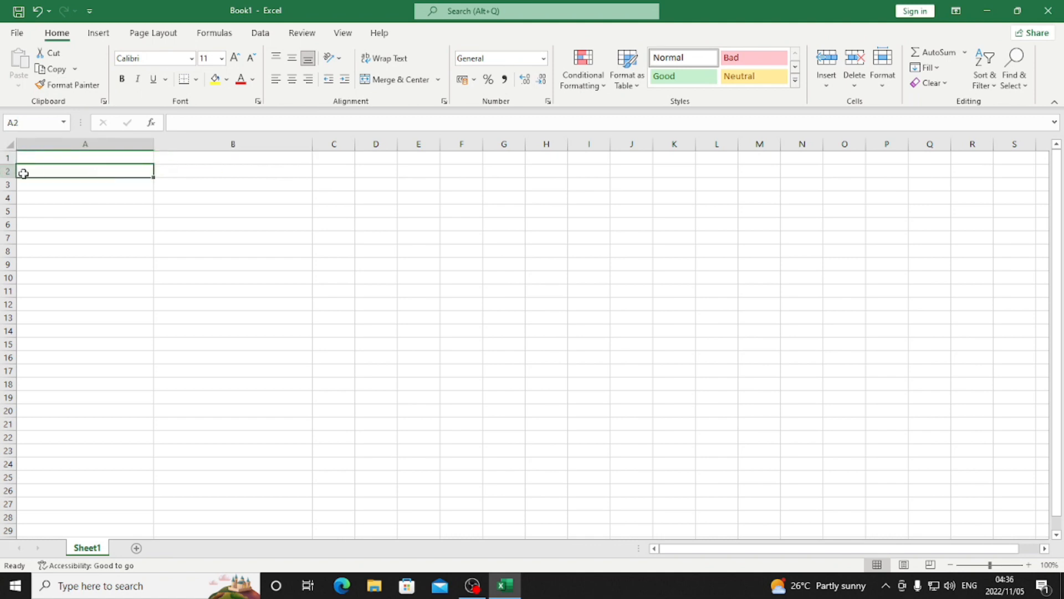
{"action": "left_click", "coordinate": [168, 170]}
{"action": "left_click", "coordinate": [111, 169]}
{"action": "left_click", "coordinate": [164, 177]}
{"action": "left_click", "coordinate": [132, 173]}
{"action": "left_click", "coordinate": [161, 173]}
{"action": "left_click_drag", "start_coordinate": [50, 173], "coordinate": [169, 174]}
{"action": "double_click", "coordinate": [143, 171]}
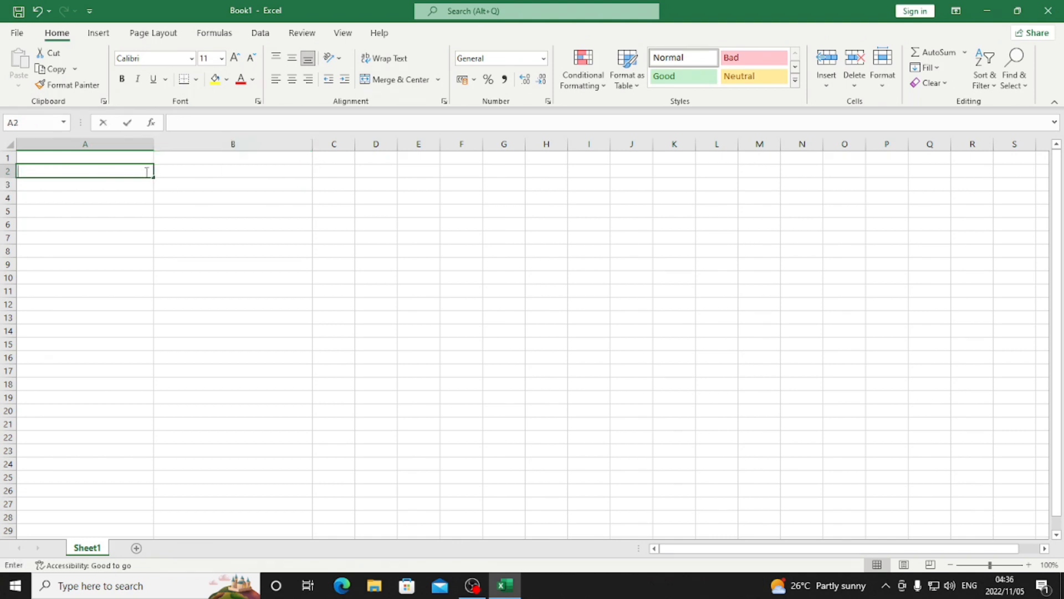
{"action": "left_click", "coordinate": [163, 173]}
{"action": "left_click", "coordinate": [146, 171]}
{"action": "left_click", "coordinate": [164, 174]}
{"action": "left_click", "coordinate": [146, 170]}
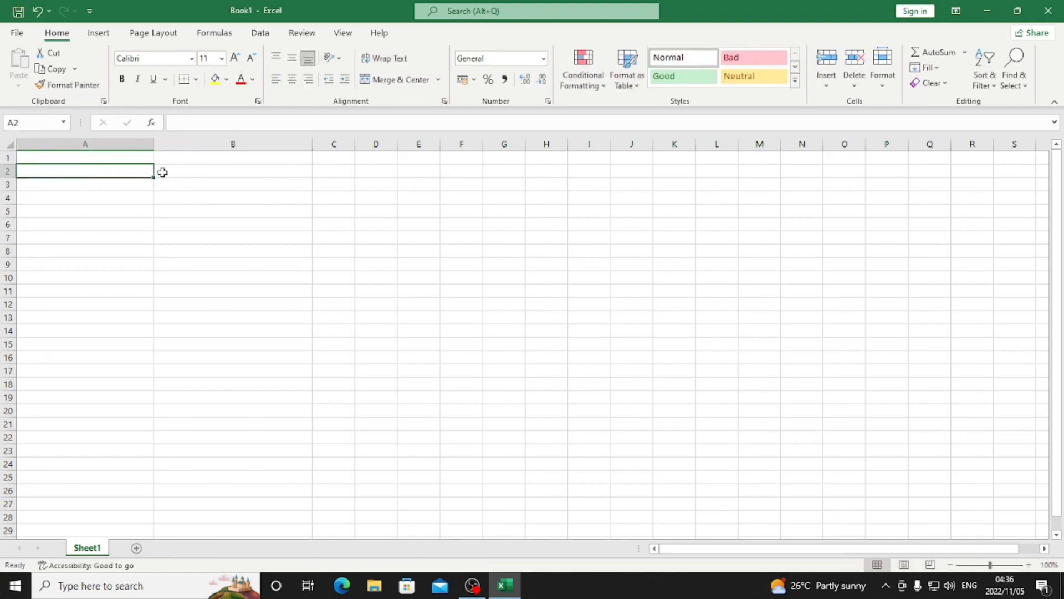
Enter the text "heading" in cell A2
{"action": "double_click", "coordinate": [130, 170]}
{"action": "type", "text": "h"}
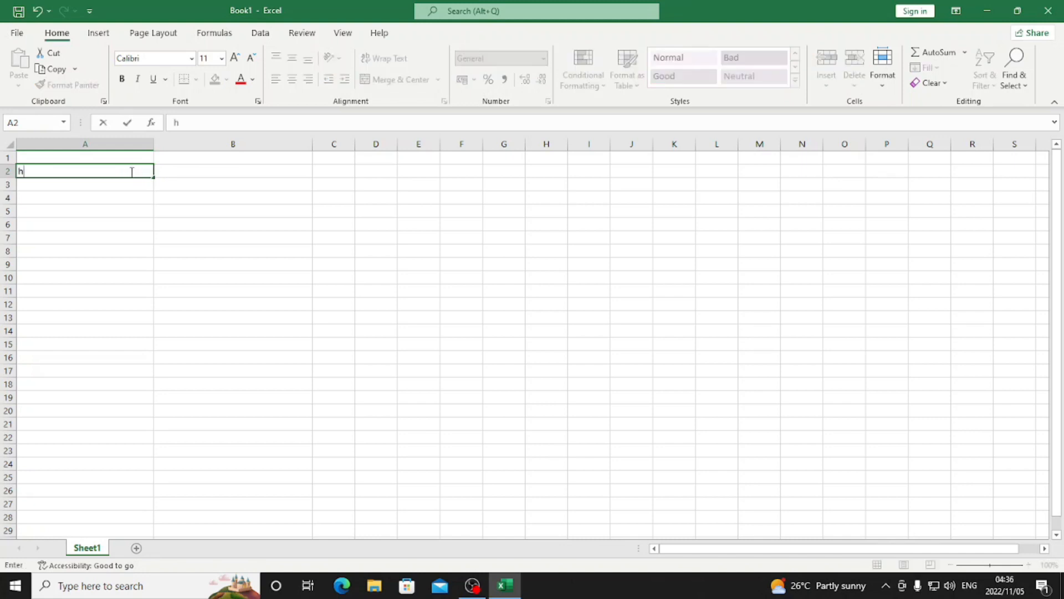
{"action": "type", "text": "eading"}
{"action": "left_click", "coordinate": [129, 207]}
{"action": "left_click", "coordinate": [173, 174]}
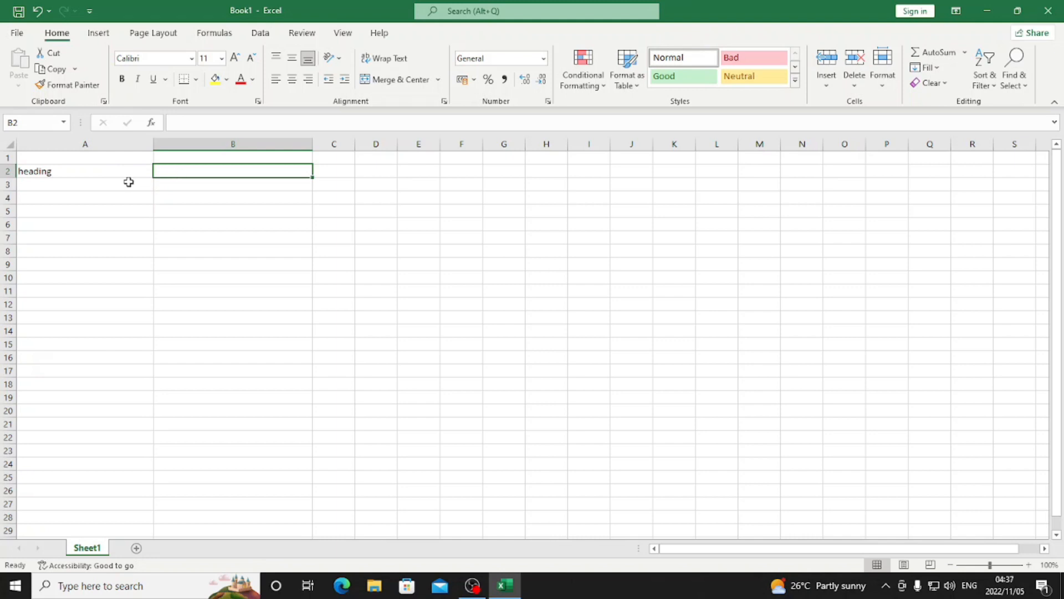
Delete the text from cell A2
{"action": "left_click", "coordinate": [135, 168]}
{"action": "left_click", "coordinate": [159, 171]}
{"action": "left_click", "coordinate": [138, 171]}
{"action": "left_click", "coordinate": [161, 175]}
{"action": "left_click", "coordinate": [146, 172]}
{"action": "double_click", "coordinate": [145, 172]}
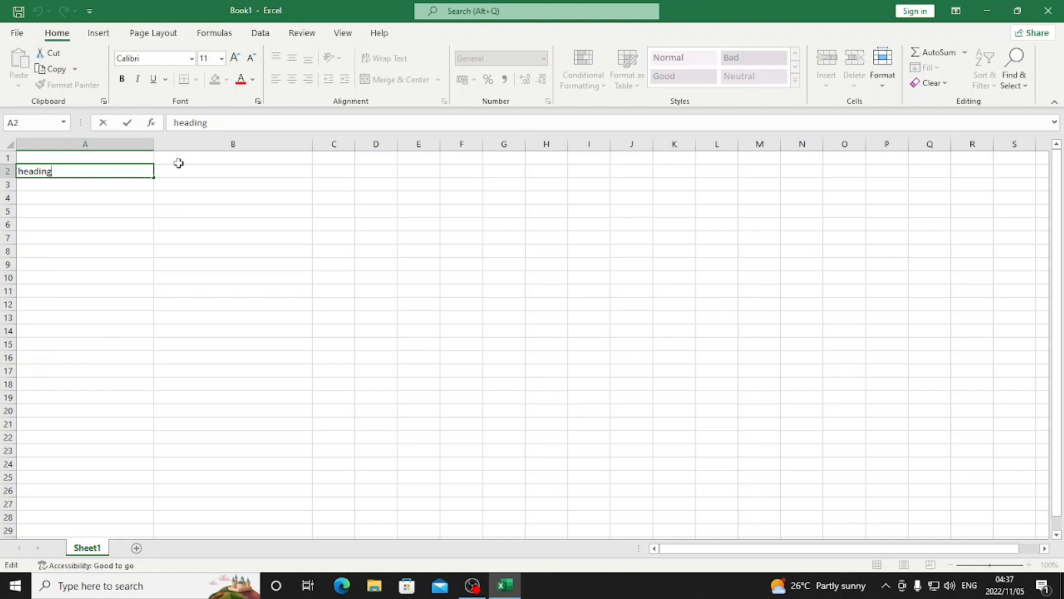
{"action": "key", "text": "BackSpace"}
{"action": "key", "text": "BackSpace"}
{"action": "key", "text": "BackSpace"}
{"action": "key", "text": "BackSpace"}
{"action": "key", "text": "BackSpace"}
{"action": "key", "text": "BackSpace"}
{"action": "key", "text": "BackSpace"}
{"action": "left_click", "coordinate": [127, 188]}
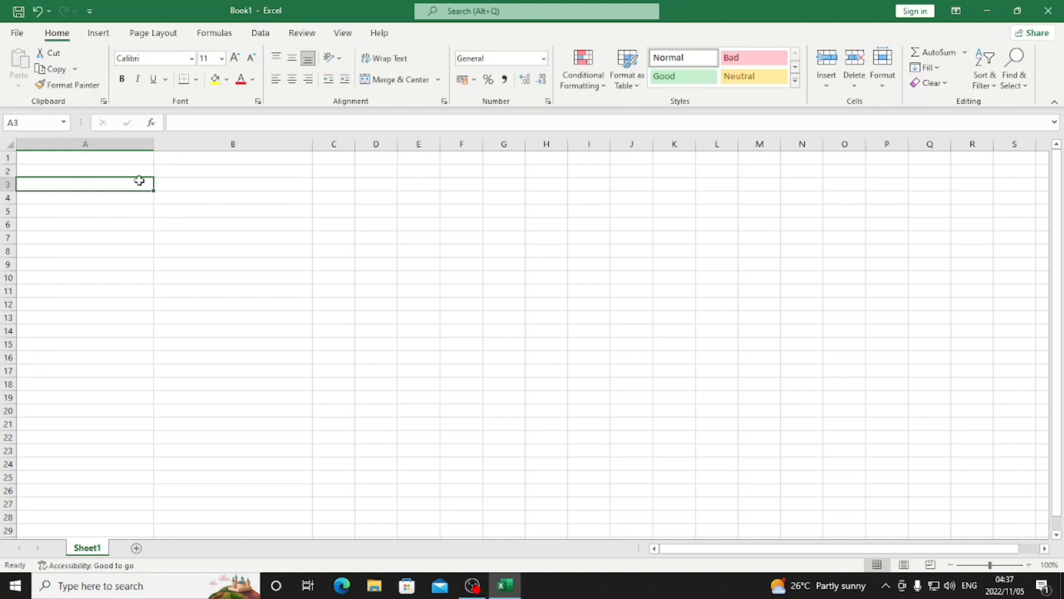
Merge and center cells A2 and B2 into a single heading cell
{"action": "left_click", "coordinate": [101, 171]}
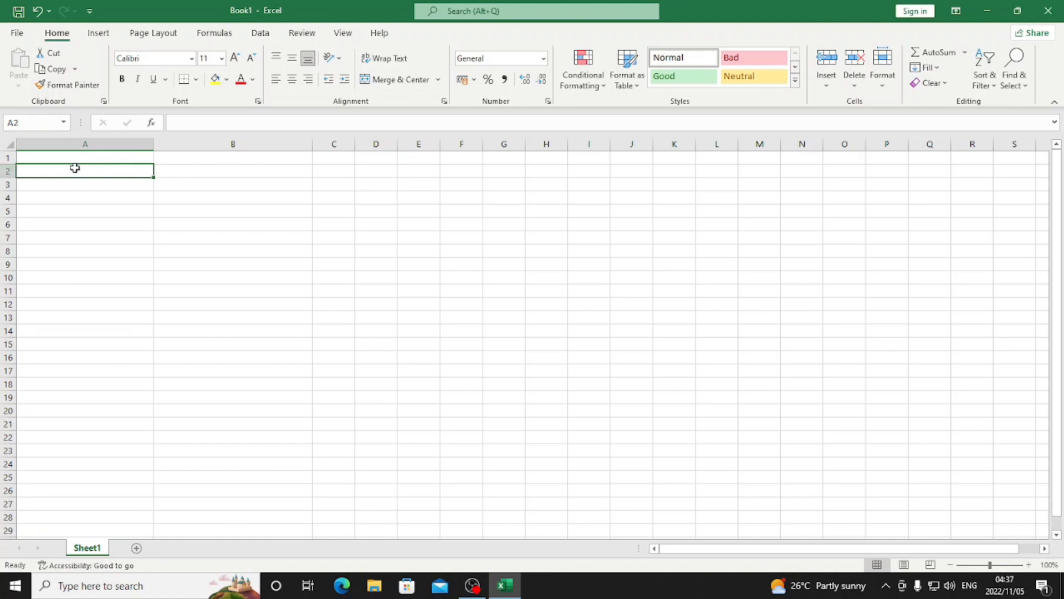
{"action": "left_click_drag", "start_coordinate": [78, 171], "coordinate": [166, 170]}
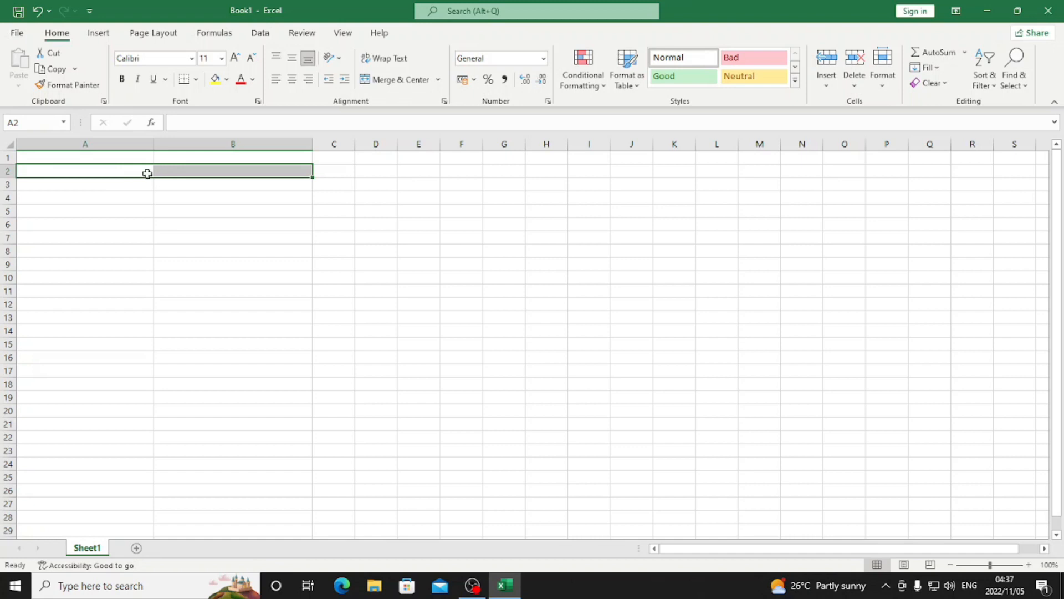
{"action": "left_click", "coordinate": [399, 80]}
{"action": "left_click", "coordinate": [333, 185]}
Start editing the merged A2 cell and set its font size to 48
{"action": "left_click", "coordinate": [148, 175]}
{"action": "double_click", "coordinate": [149, 174]}
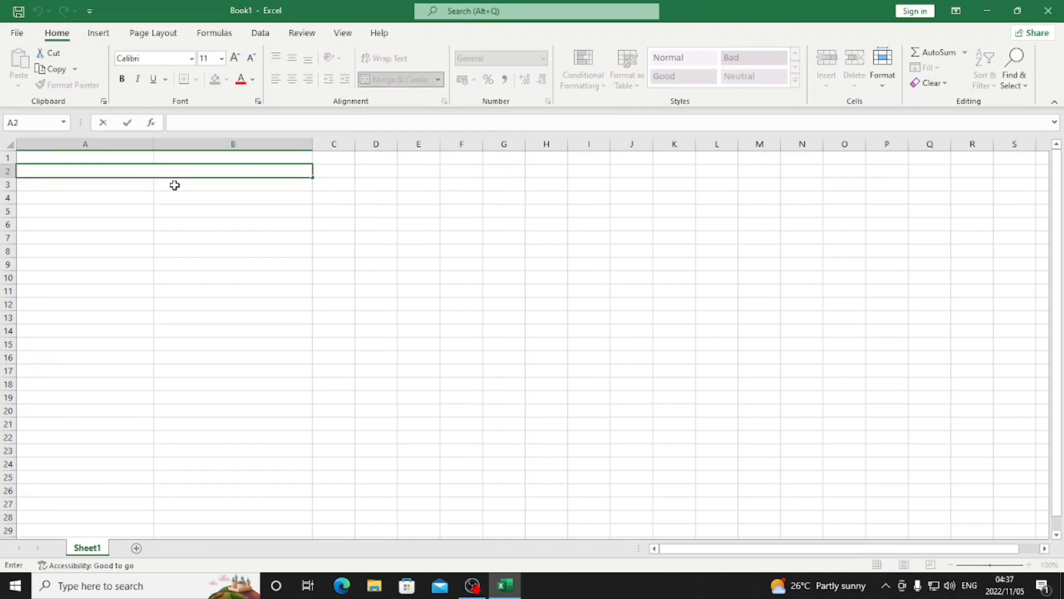
{"action": "double_click", "coordinate": [167, 178]}
{"action": "double_click", "coordinate": [162, 171]}
{"action": "left_click", "coordinate": [222, 58]}
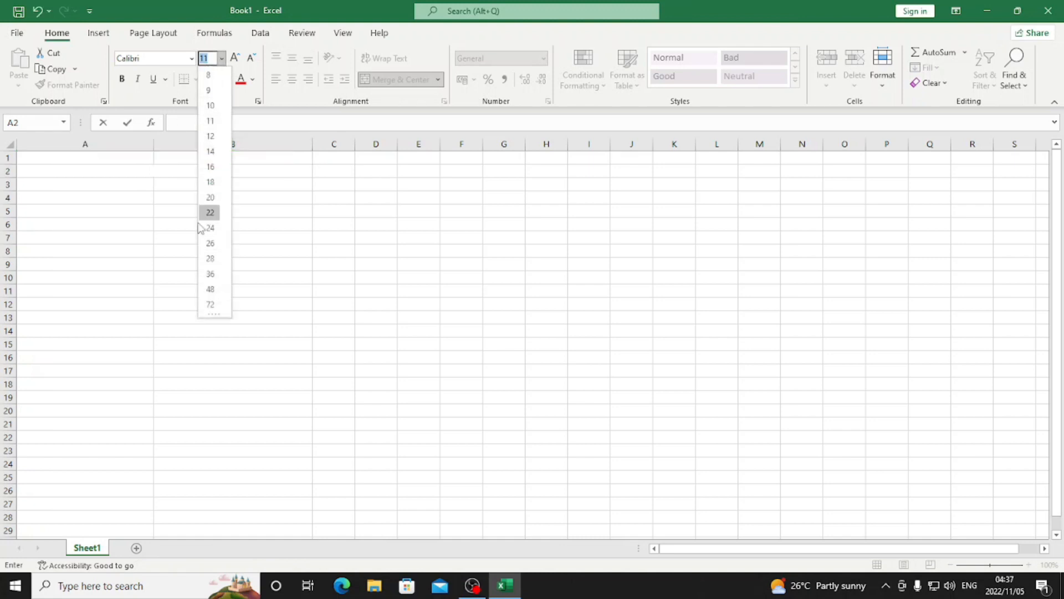
{"action": "left_click", "coordinate": [211, 290]}
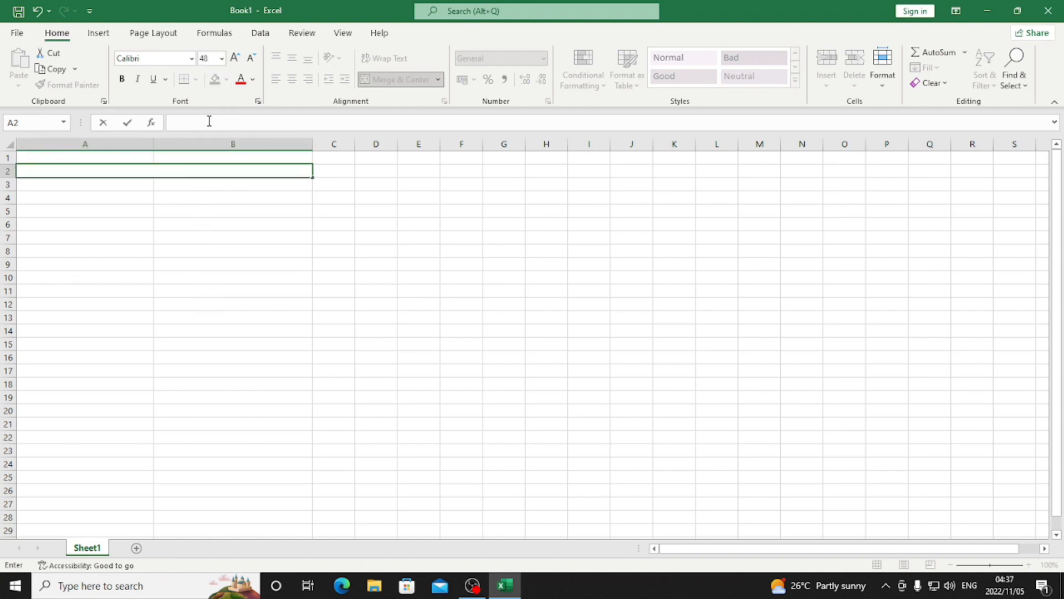
Enter the text "HEADING" in the merged cell across columns A and B
{"action": "type", "text": "H"}
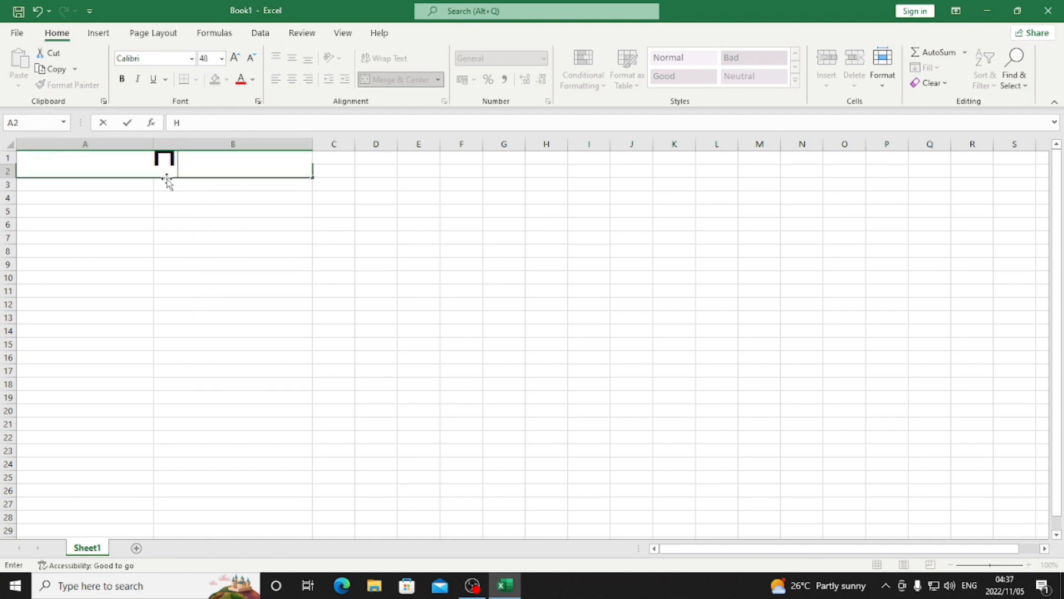
{"action": "type", "text": "EADING"}
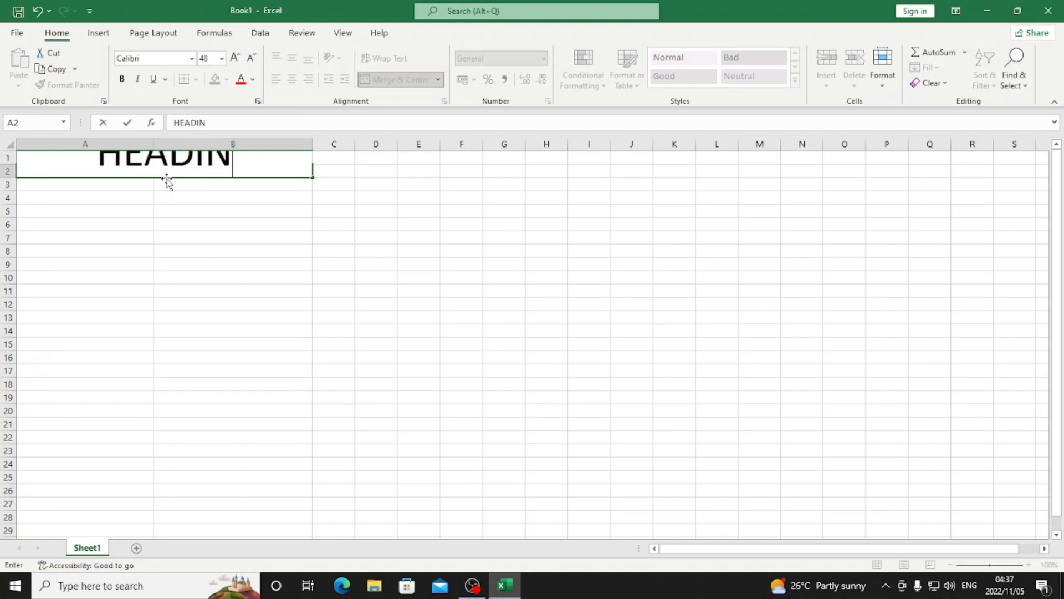
{"action": "key", "text": "Return"}
{"action": "left_click", "coordinate": [238, 223]}
{"action": "left_click", "coordinate": [177, 188]}
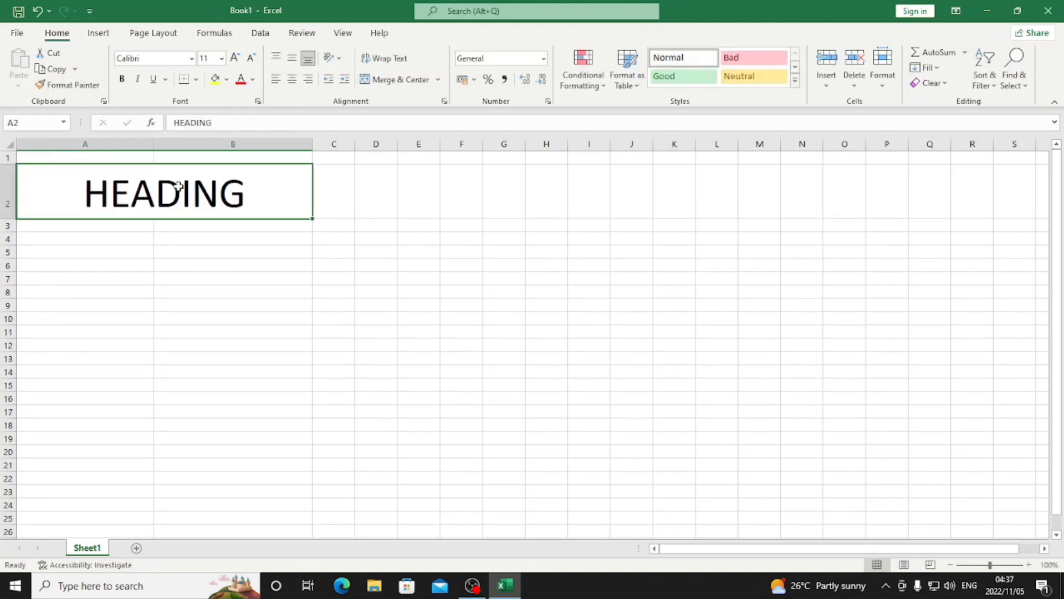
{"action": "left_click", "coordinate": [275, 230]}
Apply All Borders to the merged heading cell in row 2
{"action": "left_click", "coordinate": [238, 195]}
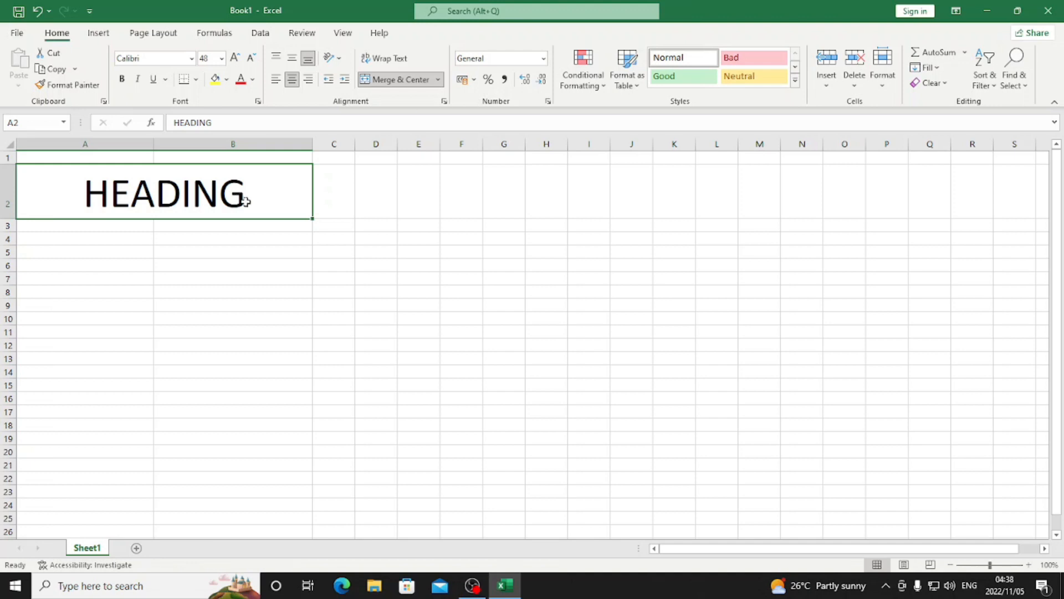
{"action": "right_click", "coordinate": [261, 192]}
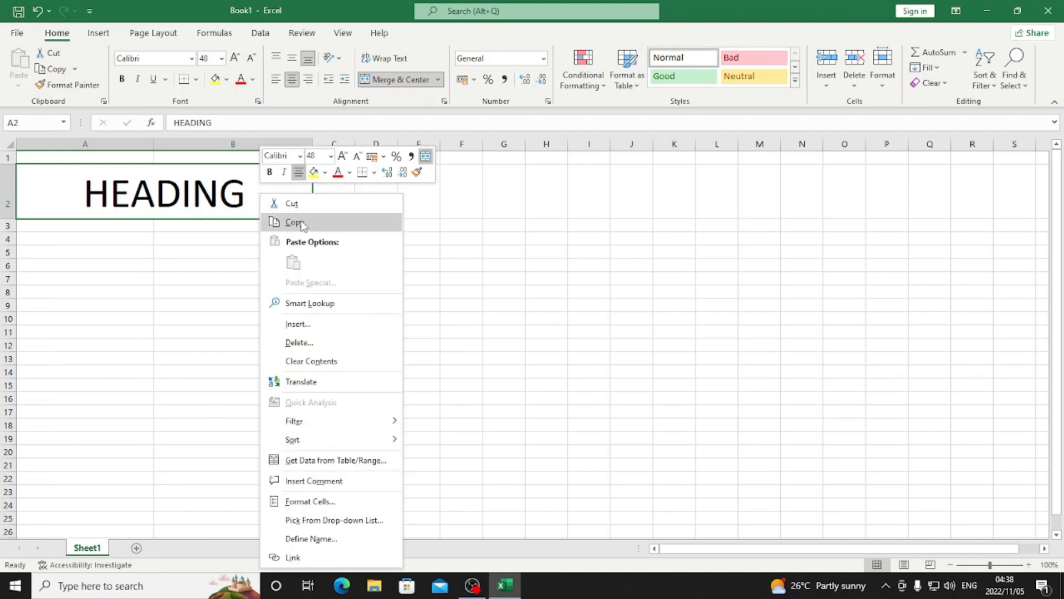
{"action": "left_click", "coordinate": [376, 175]}
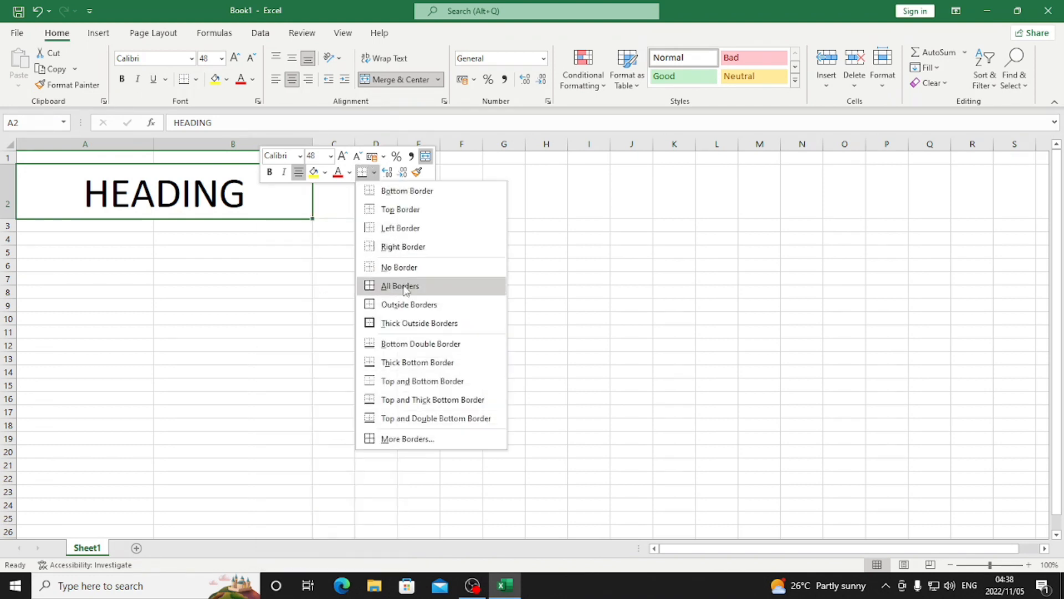
{"action": "left_click", "coordinate": [388, 287]}
{"action": "left_click", "coordinate": [264, 281]}
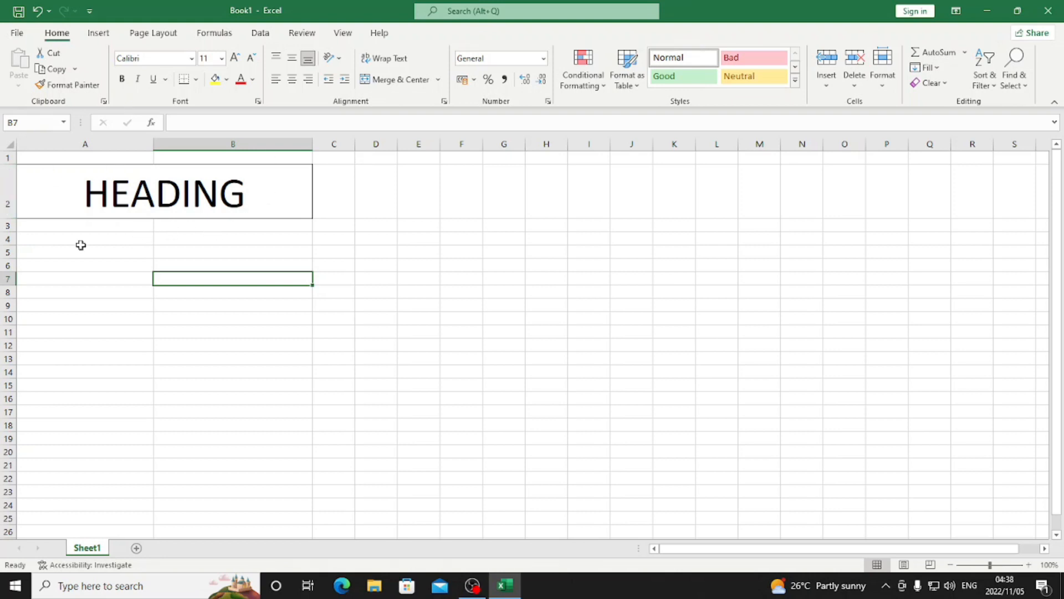
{"action": "left_click", "coordinate": [109, 240]}
{"action": "left_click", "coordinate": [170, 225]}
{"action": "scroll", "coordinate": [173, 251], "scroll_direction": "down", "scroll_amount": 1}
{"action": "scroll", "coordinate": [172, 251], "scroll_direction": "up", "scroll_amount": 1}
{"action": "left_click", "coordinate": [116, 232]}
{"action": "left_click_drag", "start_coordinate": [101, 225], "coordinate": [216, 384]}
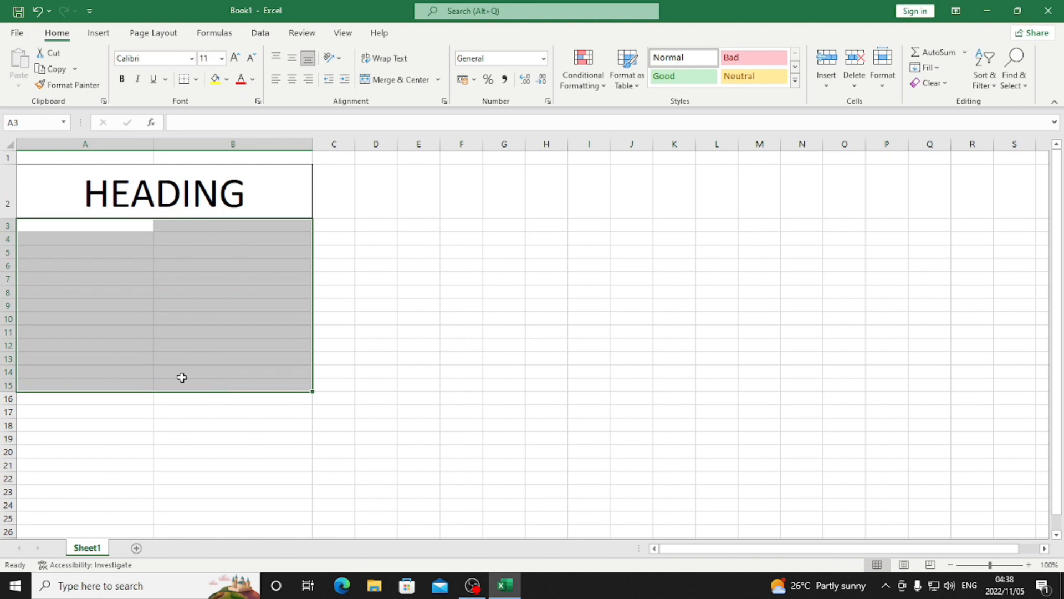
{"action": "left_click", "coordinate": [371, 252]}
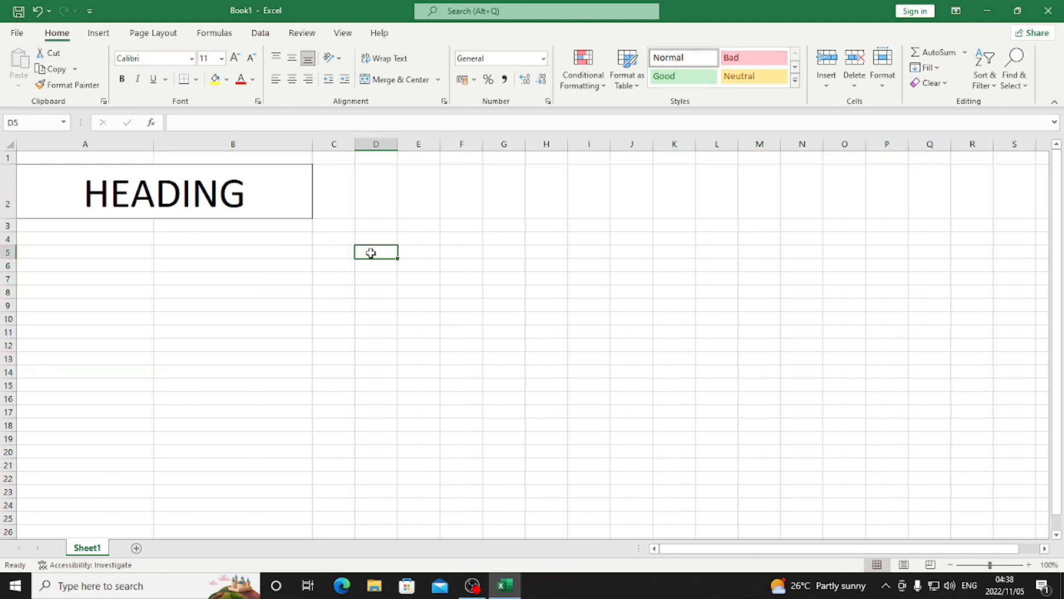
Apply All Borders to the range A3:B17 below the heading
{"action": "left_click_drag", "start_coordinate": [106, 227], "coordinate": [226, 409]}
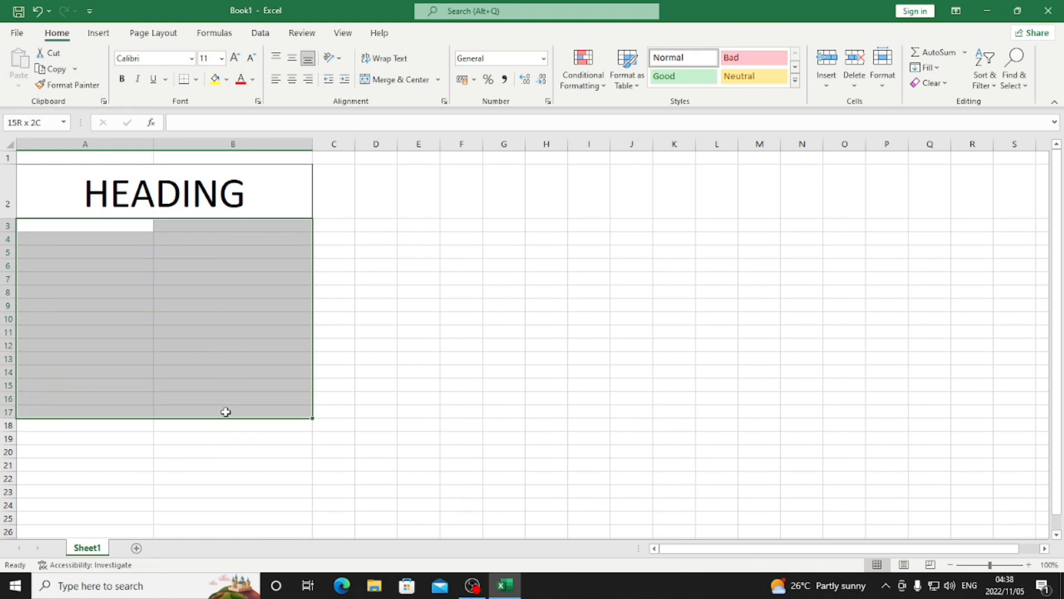
{"action": "left_click_drag", "start_coordinate": [226, 411], "coordinate": [225, 411]}
{"action": "right_click", "coordinate": [197, 276]}
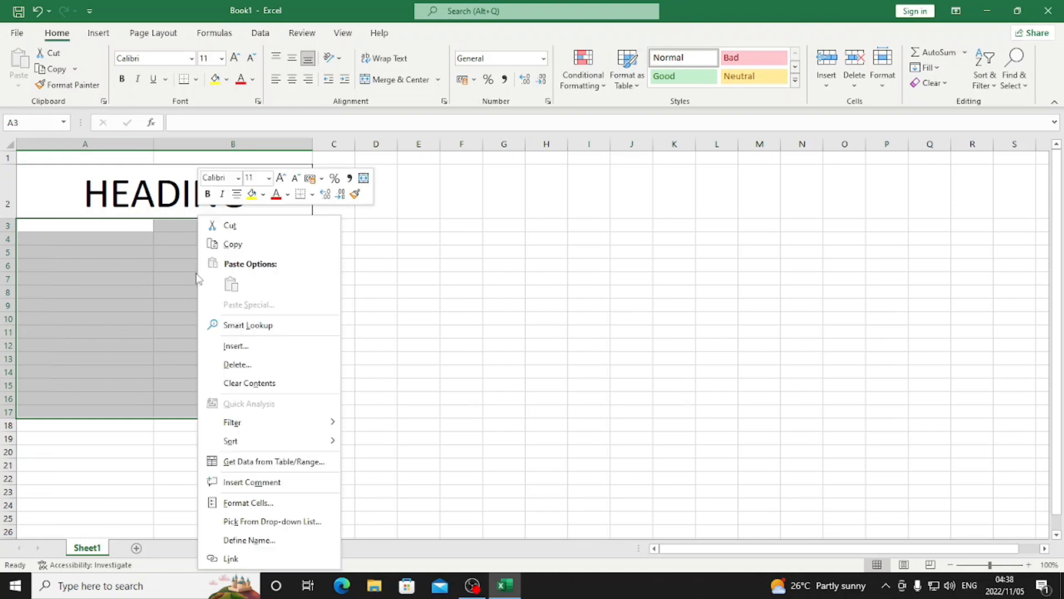
{"action": "left_click", "coordinate": [312, 194]}
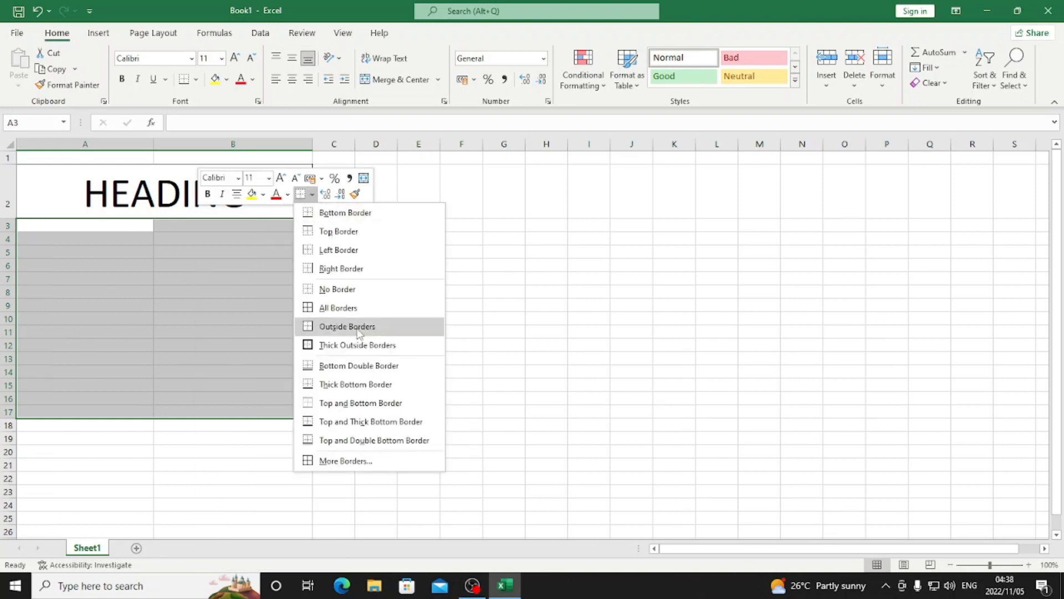
{"action": "left_click", "coordinate": [354, 308]}
{"action": "left_click", "coordinate": [380, 289]}
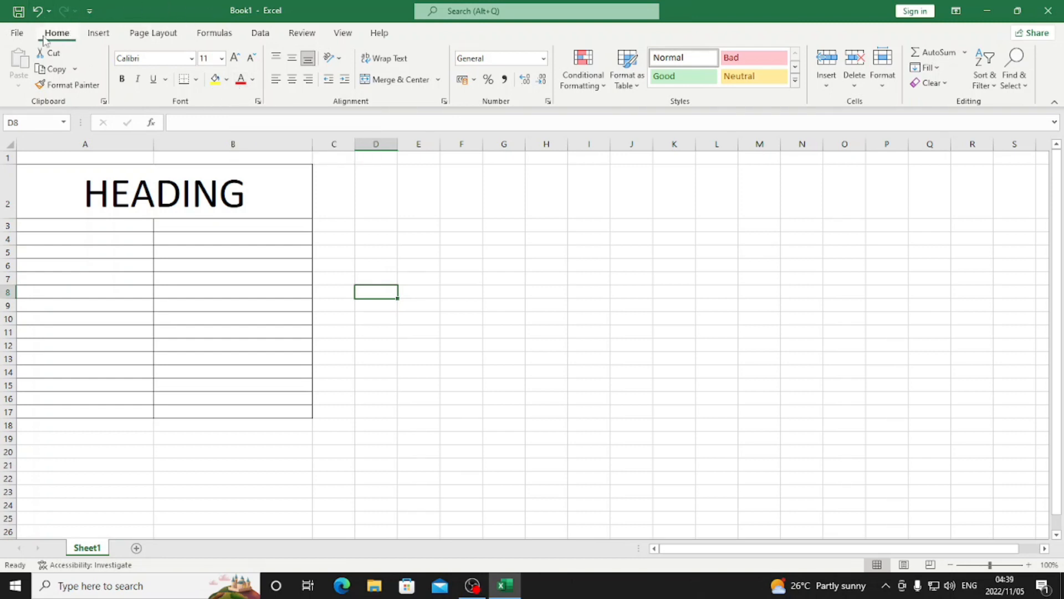
Set the print paper size to A4 and show the page margins in the print preview
{"action": "left_click", "coordinate": [18, 33]}
{"action": "left_click", "coordinate": [54, 264]}
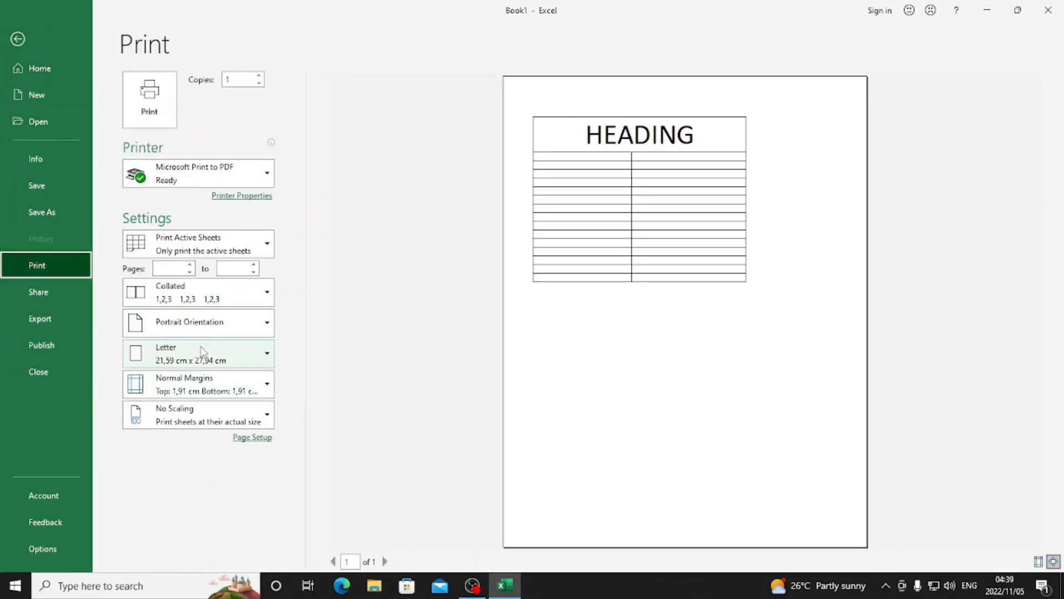
{"action": "left_click", "coordinate": [205, 348]}
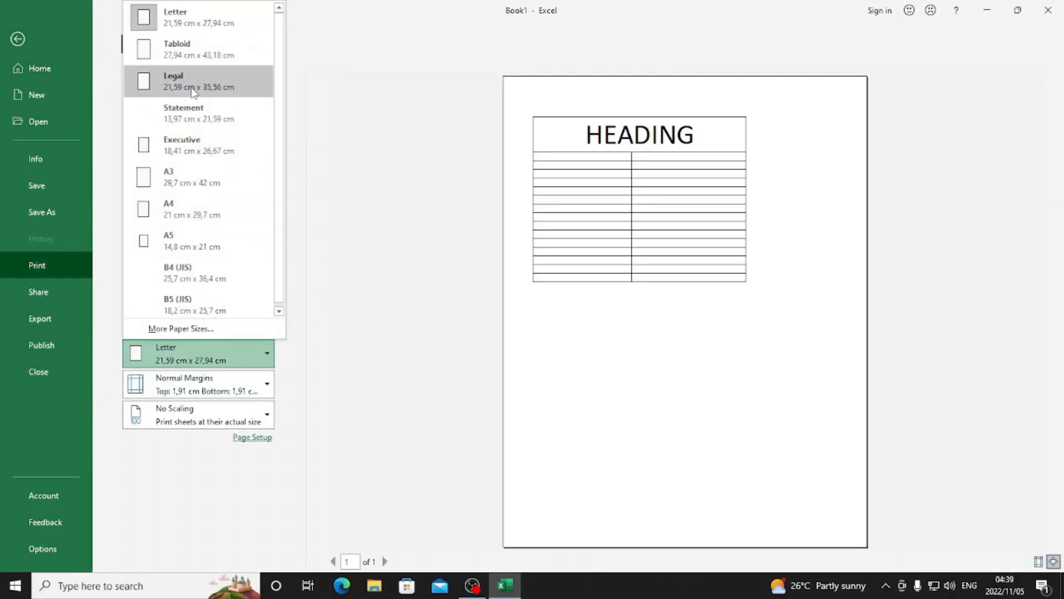
{"action": "left_click", "coordinate": [191, 211]}
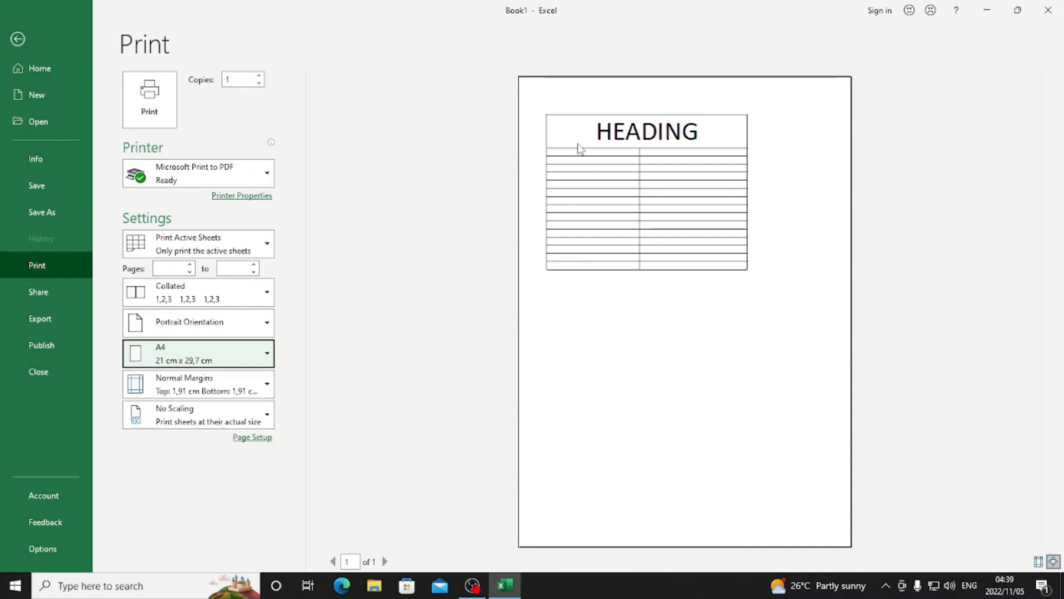
{"action": "left_click", "coordinate": [1038, 561]}
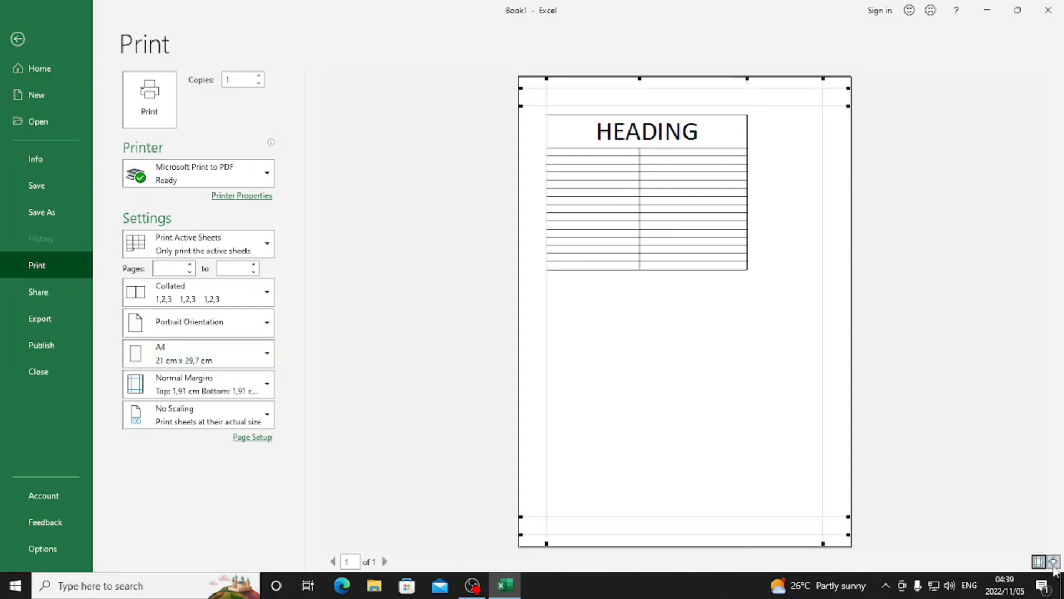
Examine how the table fits the A4 page in the print preview, toggling the zoom and hiding the margin guides
{"action": "left_click", "coordinate": [1053, 561]}
{"action": "left_click", "coordinate": [1053, 221]}
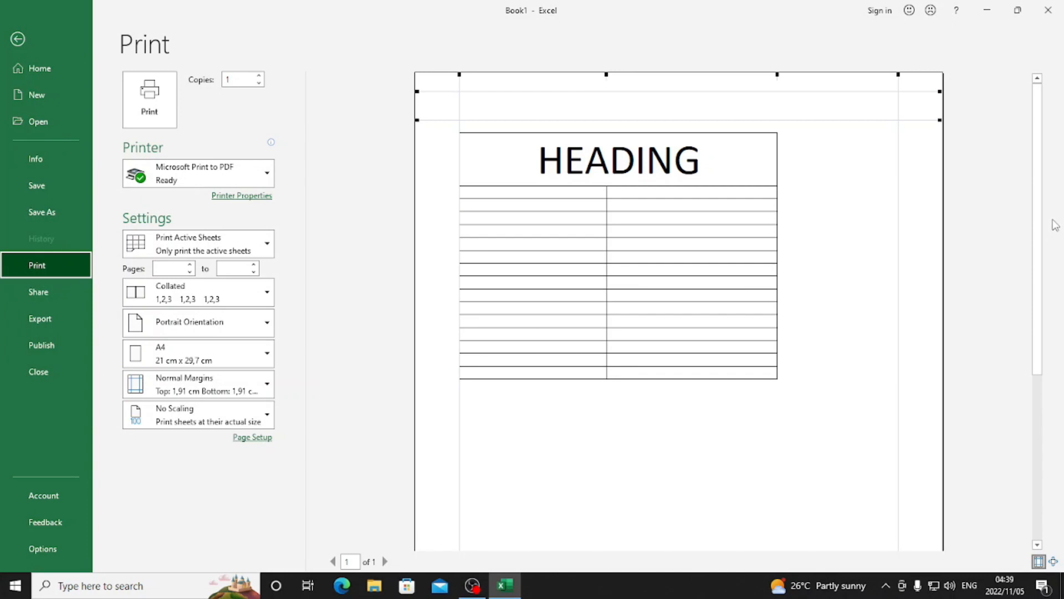
{"action": "left_click", "coordinate": [1053, 561]}
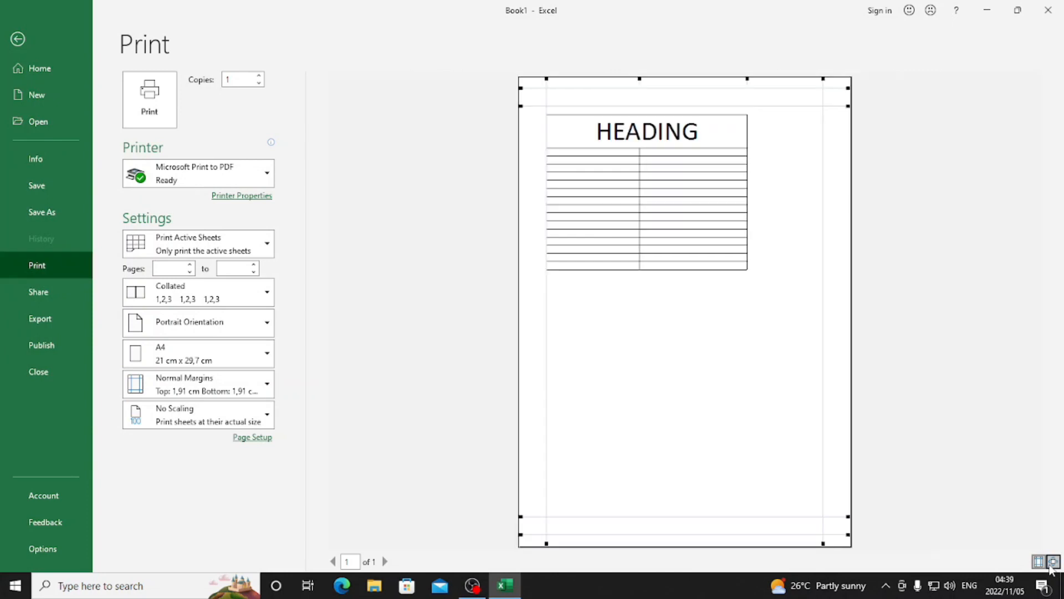
{"action": "left_click", "coordinate": [1053, 562]}
{"action": "left_click", "coordinate": [1038, 561]}
{"action": "left_click", "coordinate": [1038, 561]}
{"action": "left_click", "coordinate": [1052, 562]}
{"action": "left_click", "coordinate": [1038, 561]}
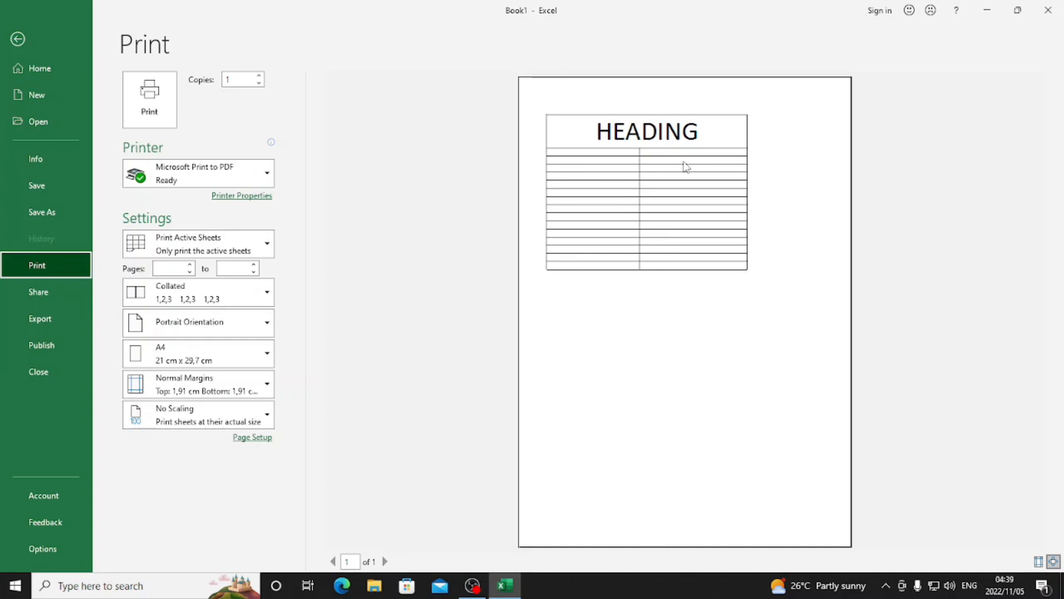
{"action": "left_click", "coordinate": [16, 38]}
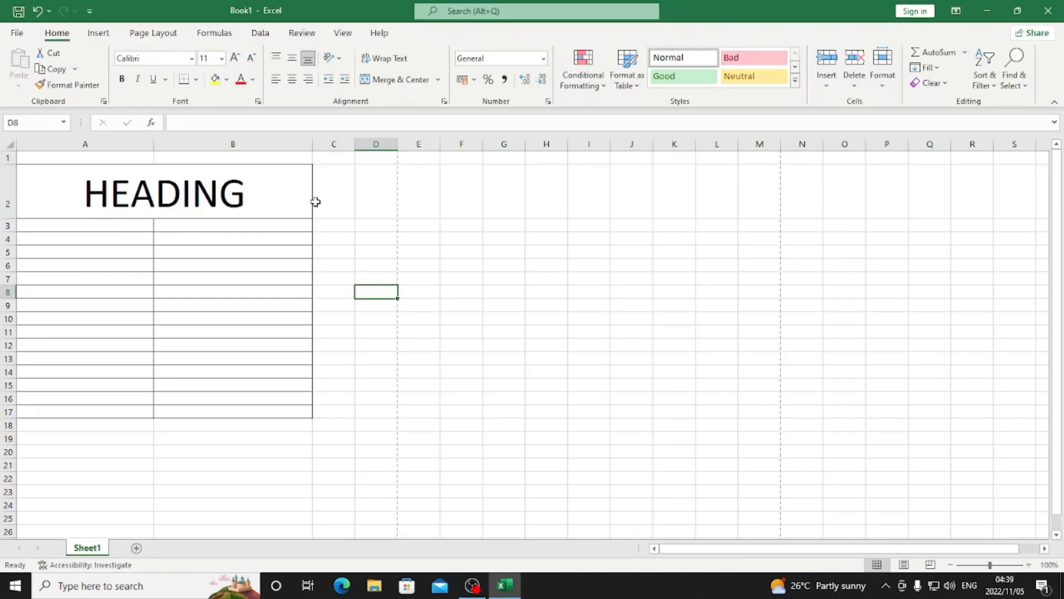
{"action": "left_click", "coordinate": [202, 241]}
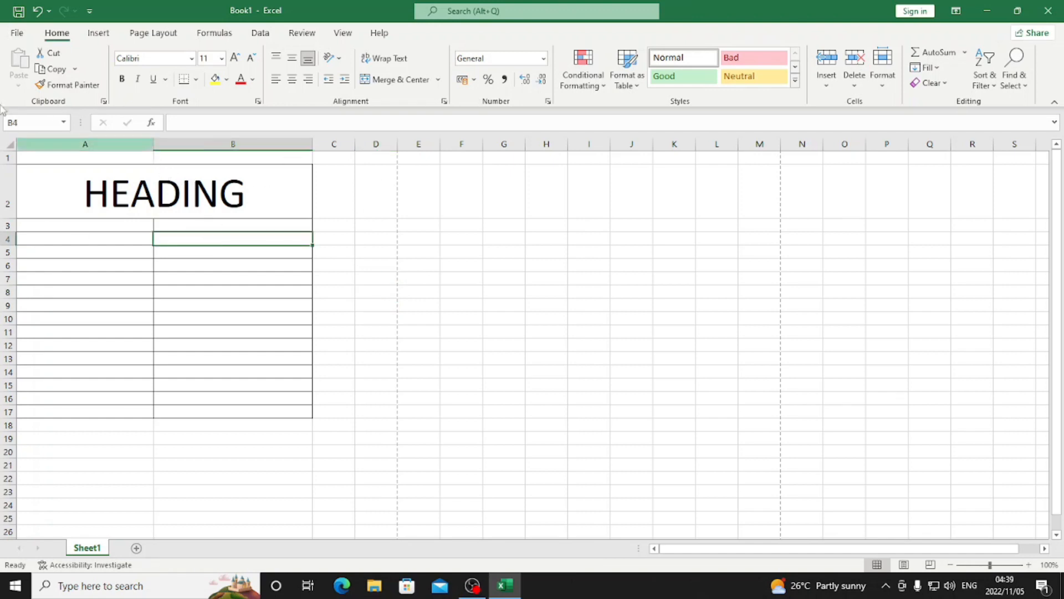
{"action": "left_click", "coordinate": [17, 33]}
{"action": "left_click", "coordinate": [23, 266]}
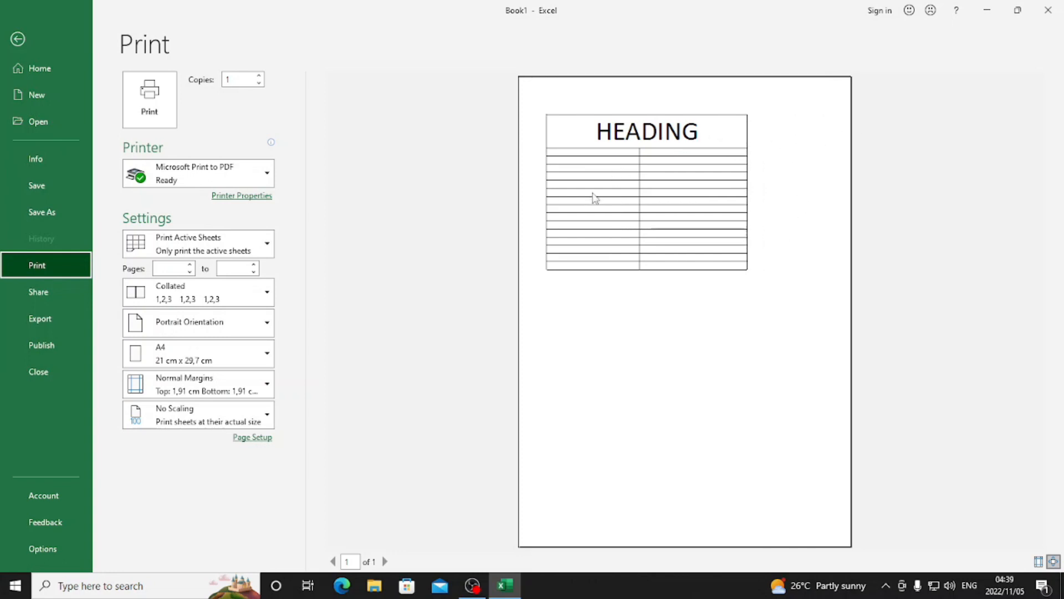
{"action": "left_click", "coordinate": [18, 38]}
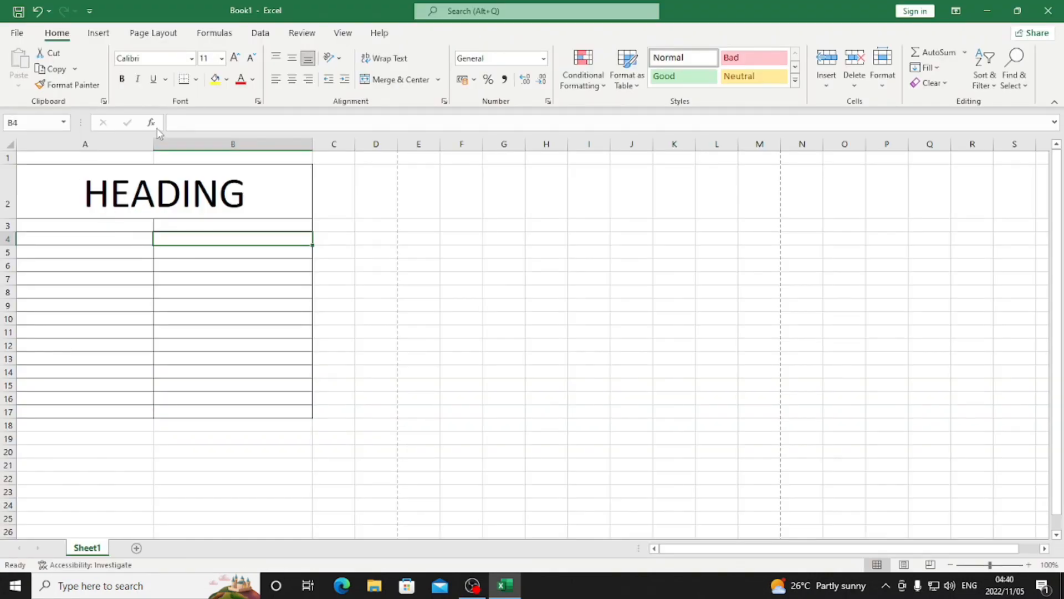
Widen column A, widen column B to 42,71 so the table reaches the page-break line, and check the fit in the print preview
{"action": "left_click_drag", "start_coordinate": [153, 140], "coordinate": [211, 147]}
{"action": "left_click_drag", "start_coordinate": [368, 143], "coordinate": [411, 166]}
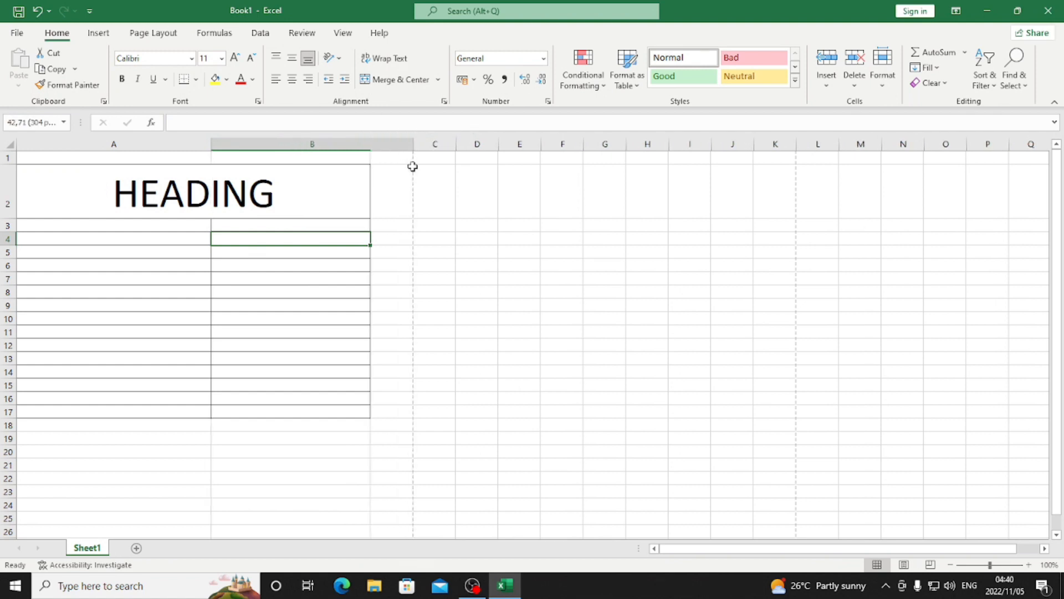
{"action": "left_click", "coordinate": [16, 32]}
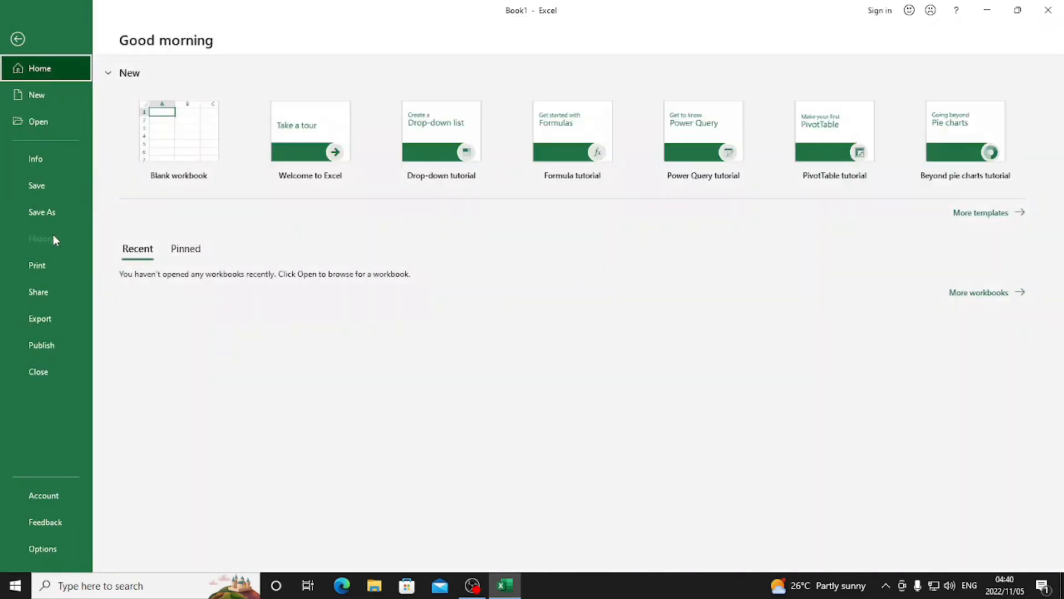
{"action": "left_click", "coordinate": [40, 265]}
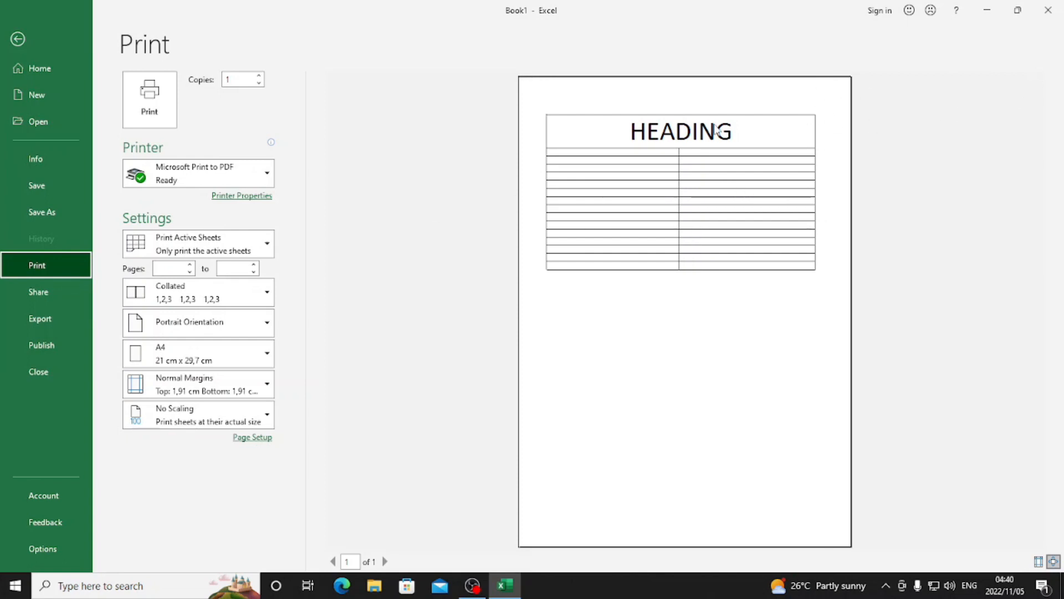
{"action": "left_click", "coordinate": [38, 38]}
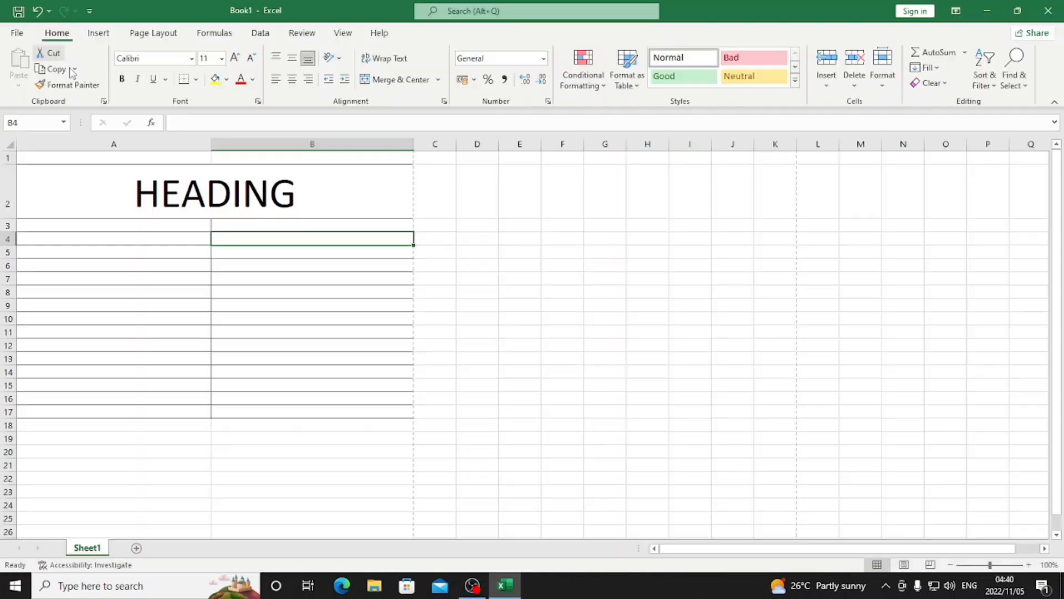
Enter the text "EXAMPLE1" in cell A3 below the heading
{"action": "double_click", "coordinate": [123, 226]}
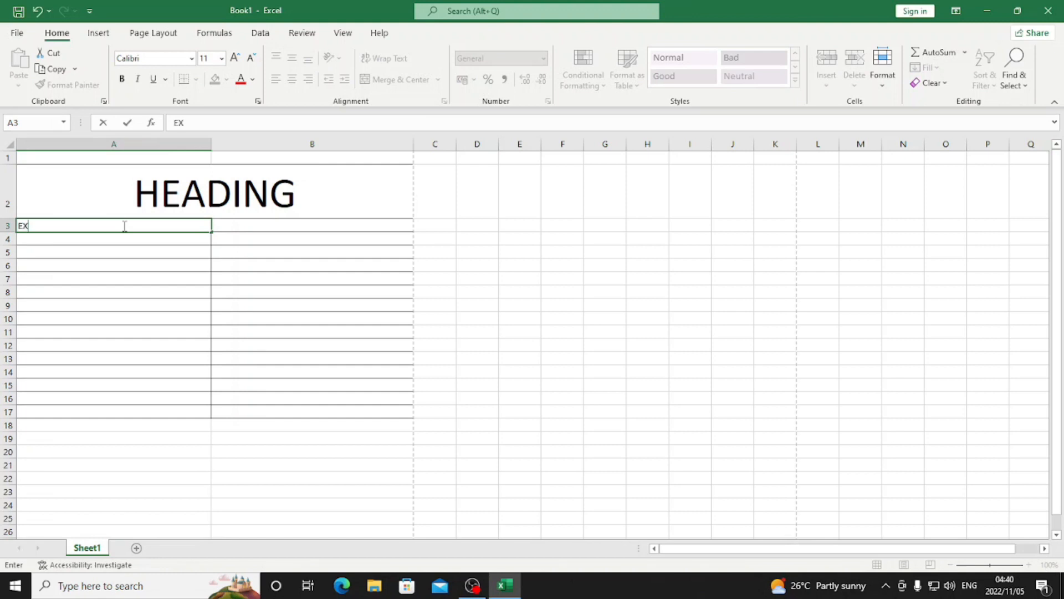
{"action": "type", "text": "EXANM"}
{"action": "type", "text": "MP"}
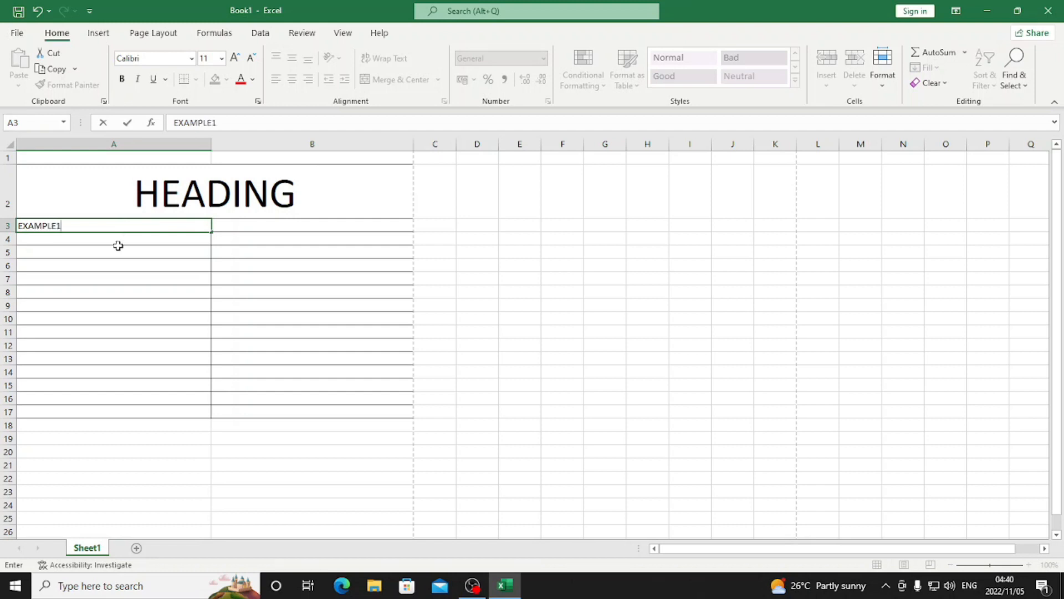
{"action": "key", "text": "Return"}
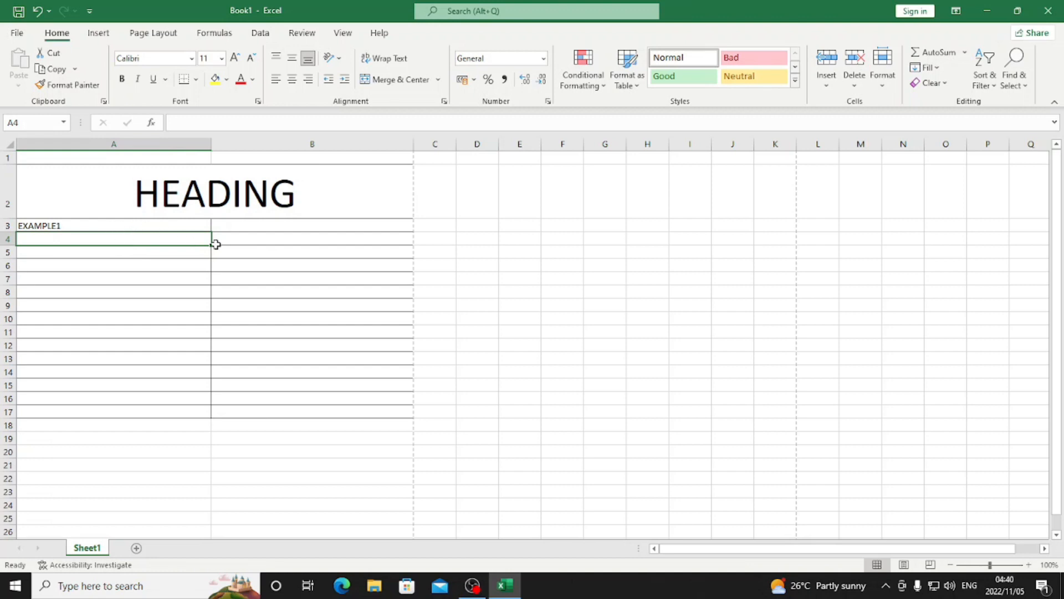
Enter the text "EXAMPLE1" in cell A4 with the font size set to 36
{"action": "double_click", "coordinate": [150, 240]}
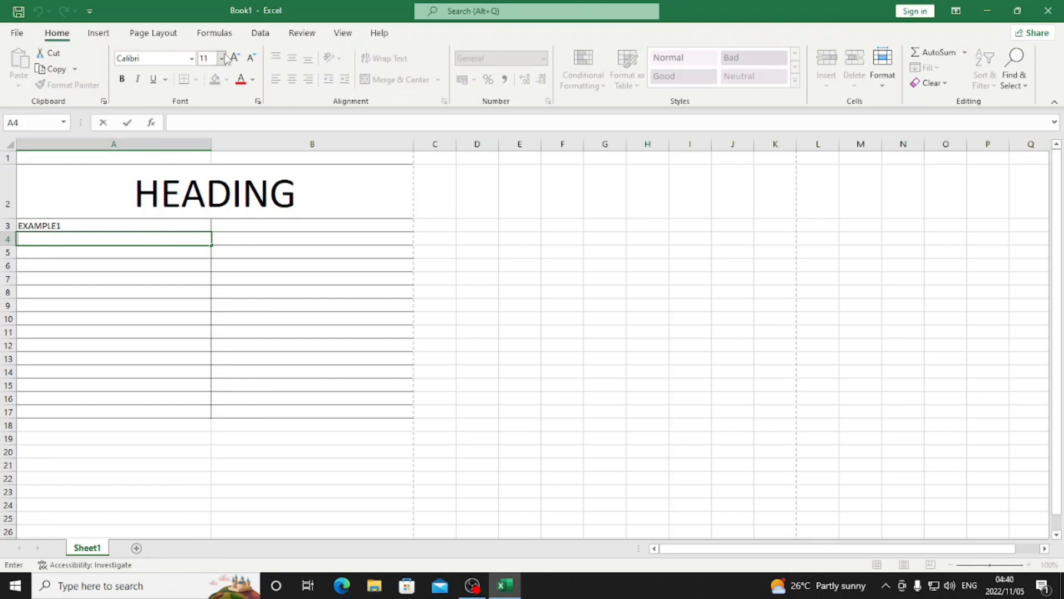
{"action": "key", "text": "Return"}
{"action": "left_click", "coordinate": [68, 240]}
{"action": "double_click", "coordinate": [68, 240]}
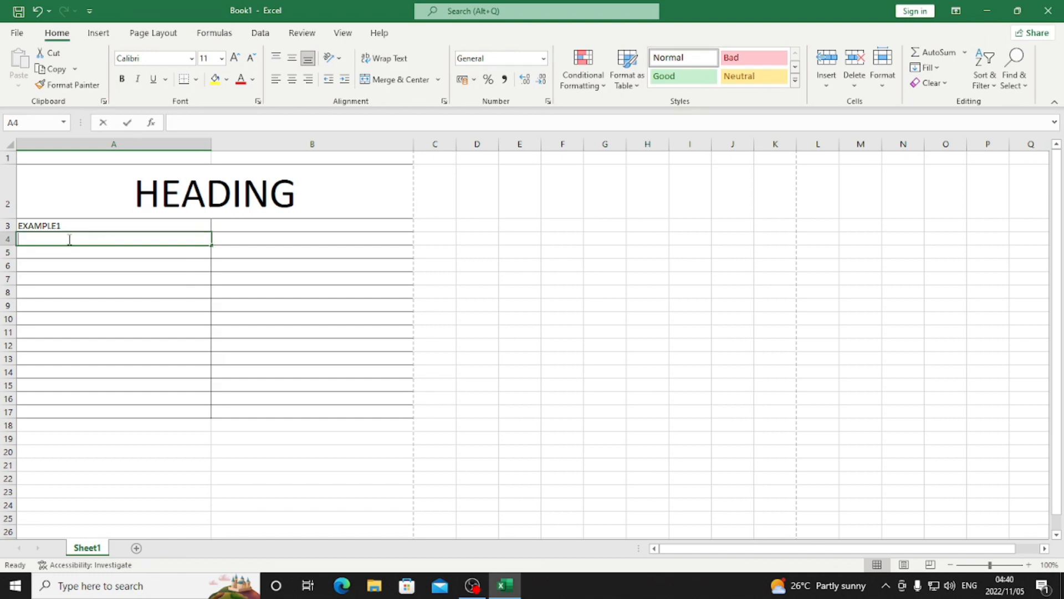
{"action": "left_click", "coordinate": [223, 58]}
{"action": "left_click", "coordinate": [210, 274]}
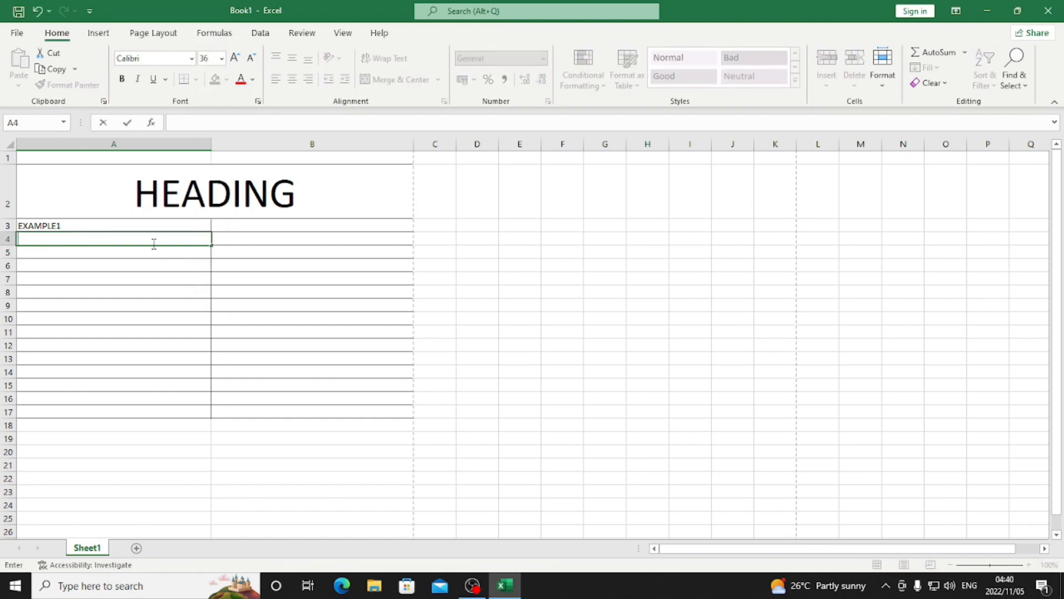
{"action": "type", "text": "EXAMPLE1"}
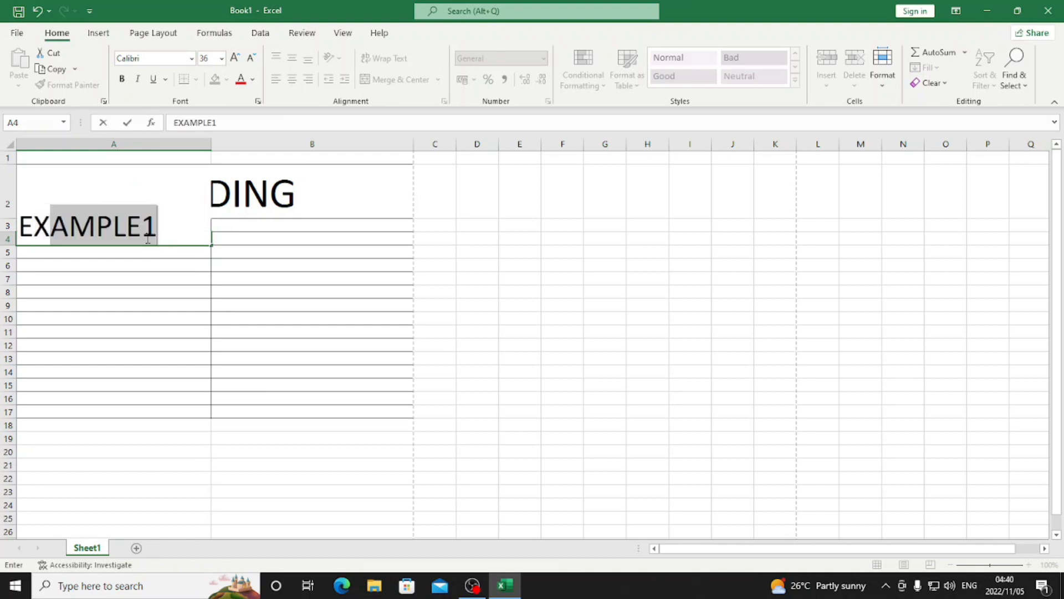
{"action": "key", "text": "Return"}
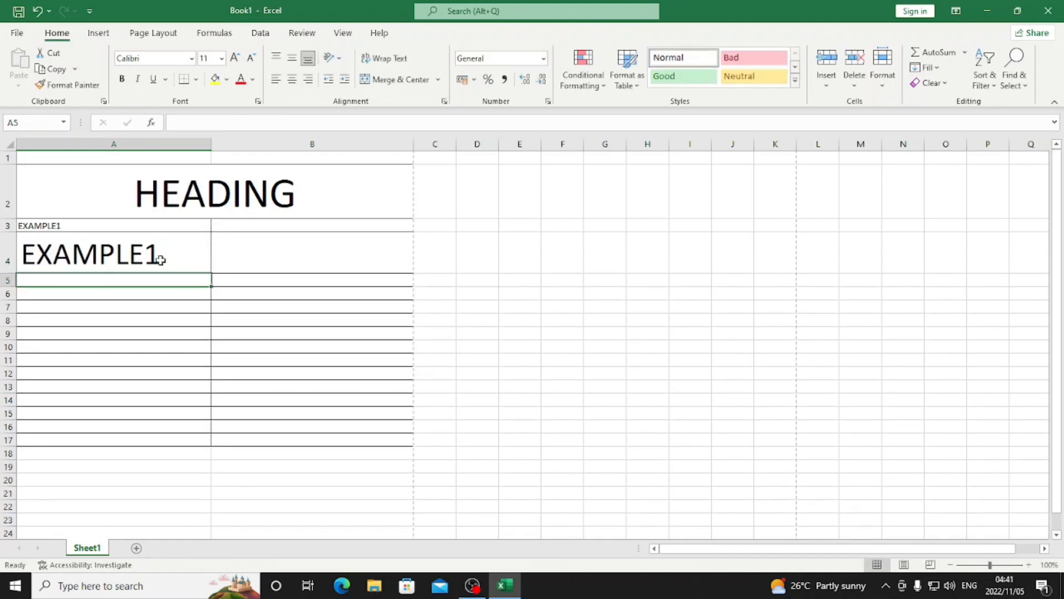
{"action": "double_click", "coordinate": [162, 292]}
{"action": "double_click", "coordinate": [160, 278]}
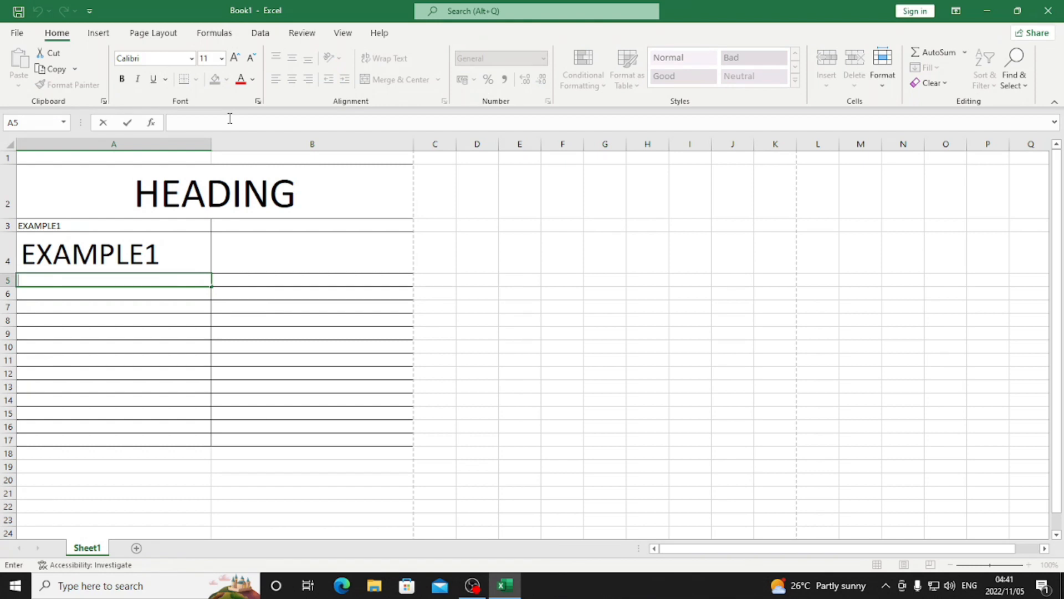
{"action": "left_click", "coordinate": [142, 255]}
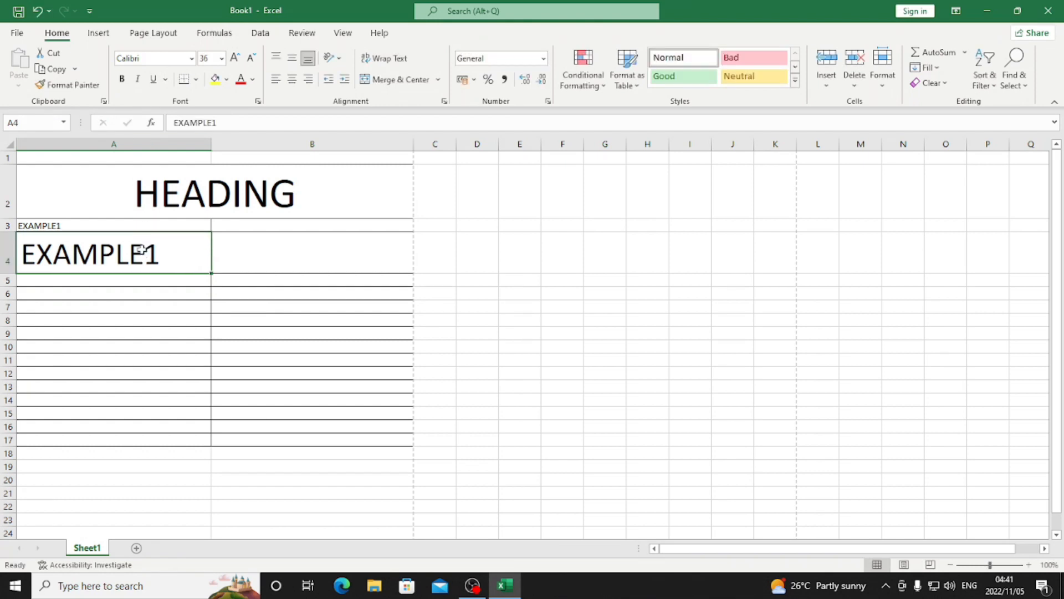
{"action": "left_click", "coordinate": [113, 224]}
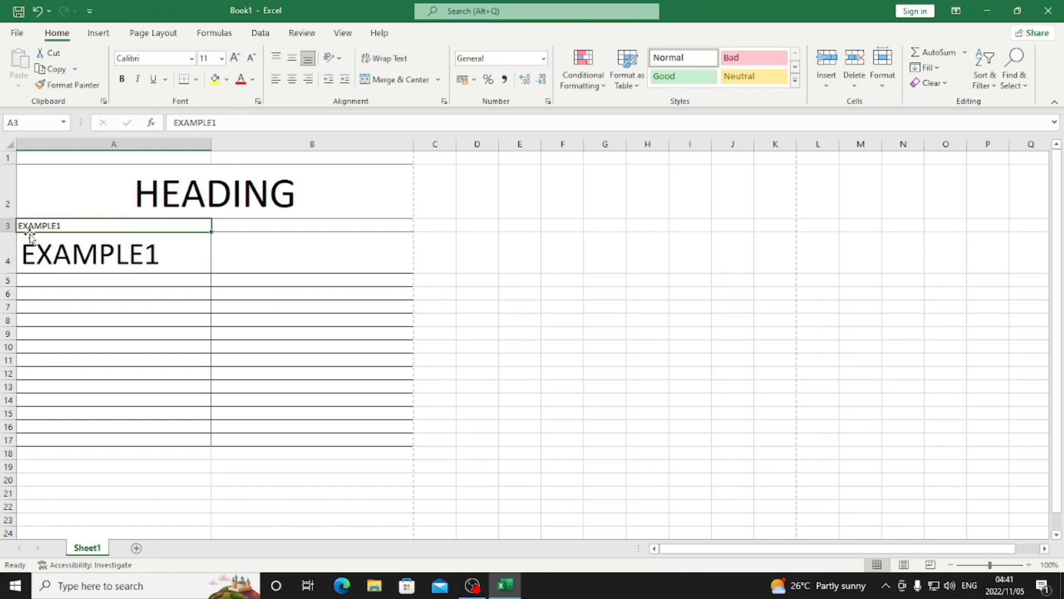
Format the table range A3:B17 with font size 20 and the Algerian font
{"action": "left_click_drag", "start_coordinate": [48, 225], "coordinate": [302, 445]}
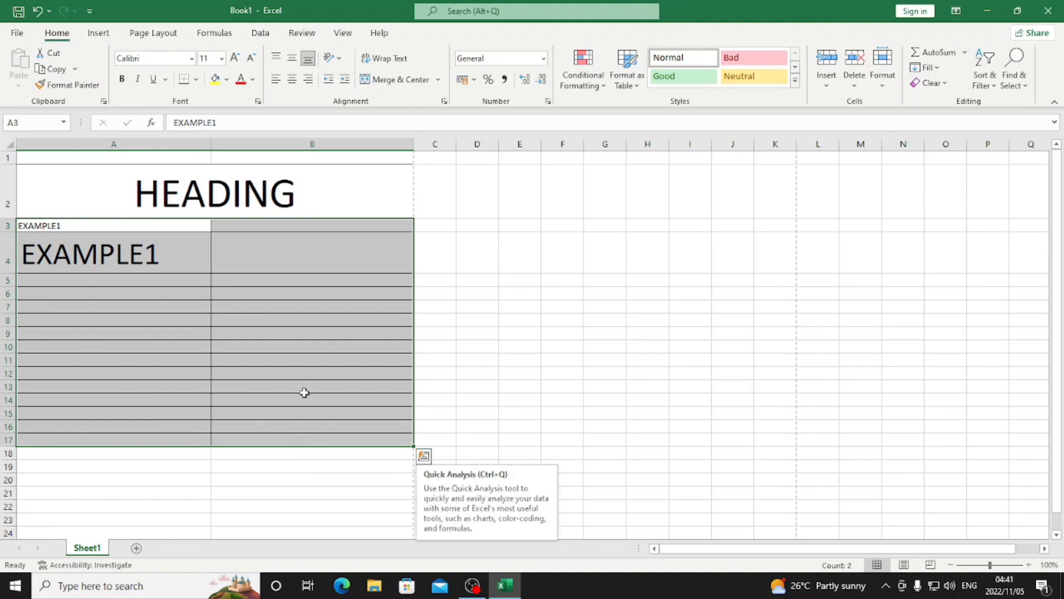
{"action": "right_click", "coordinate": [247, 242]}
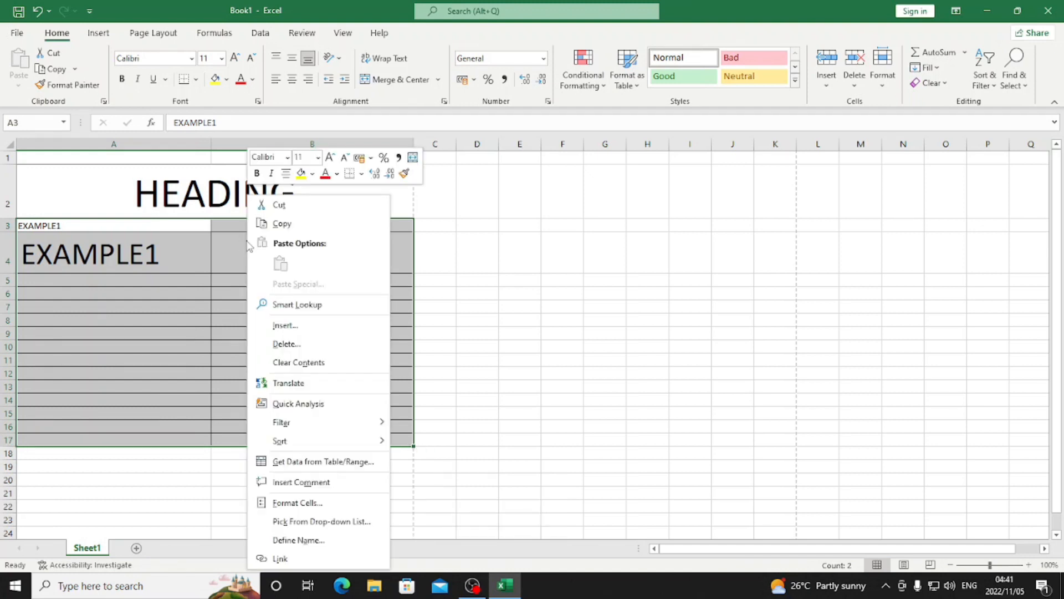
{"action": "left_click", "coordinate": [317, 157]}
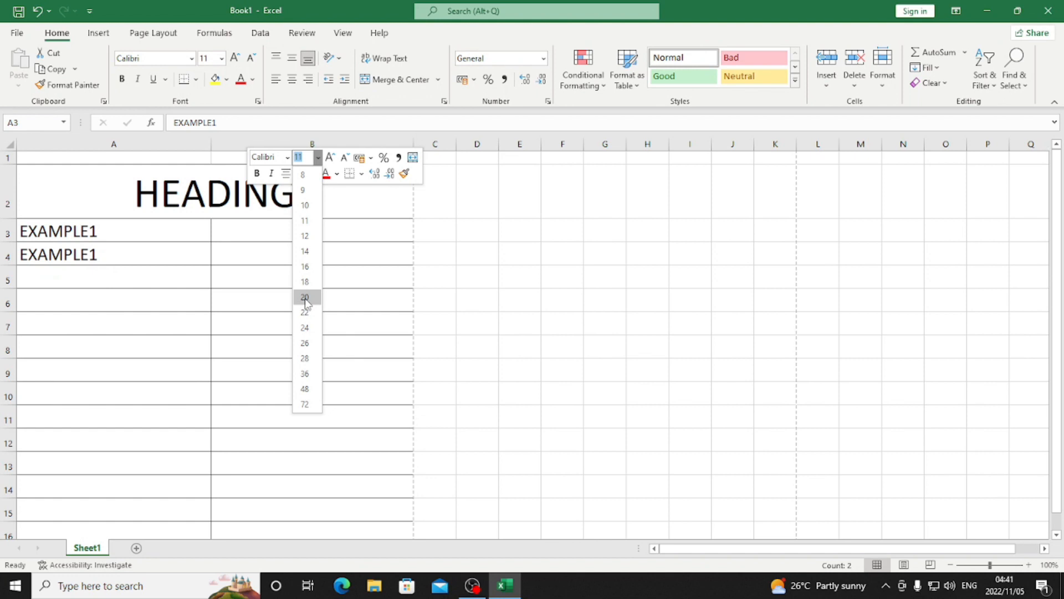
{"action": "left_click", "coordinate": [305, 297]}
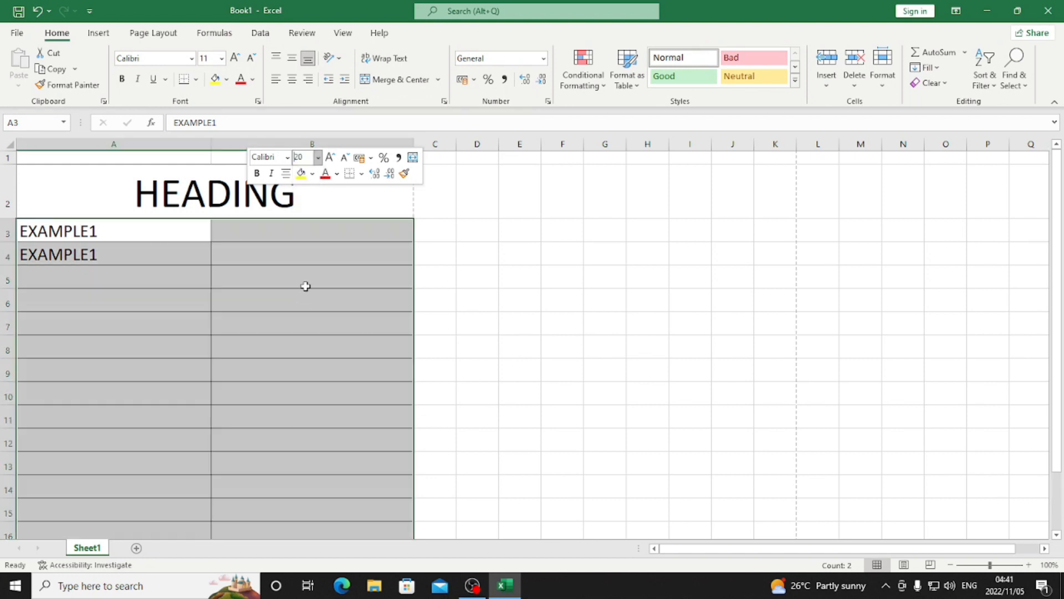
{"action": "left_click", "coordinate": [288, 158]}
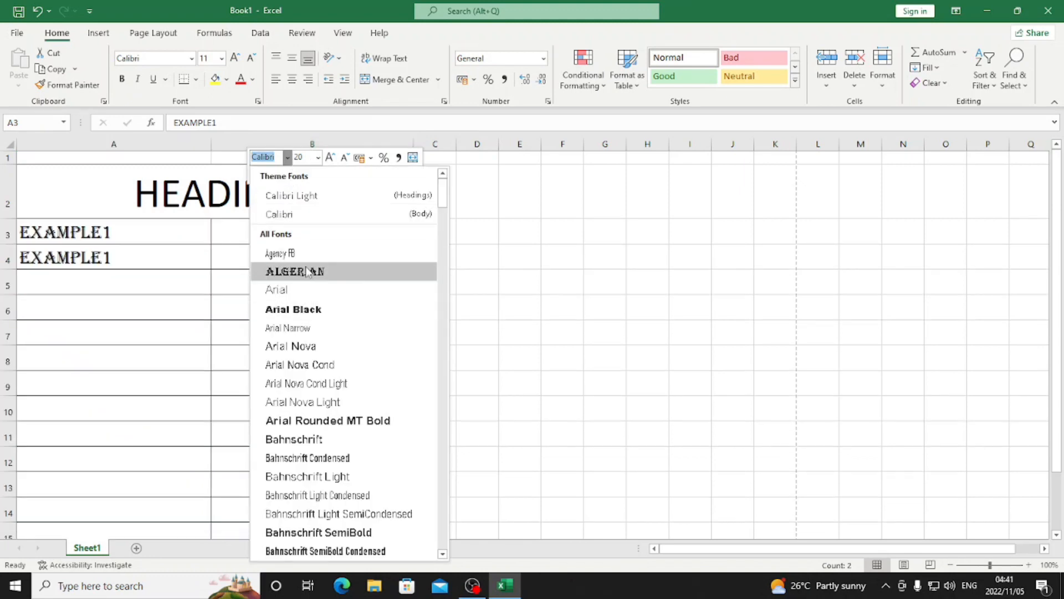
{"action": "left_click", "coordinate": [307, 272]}
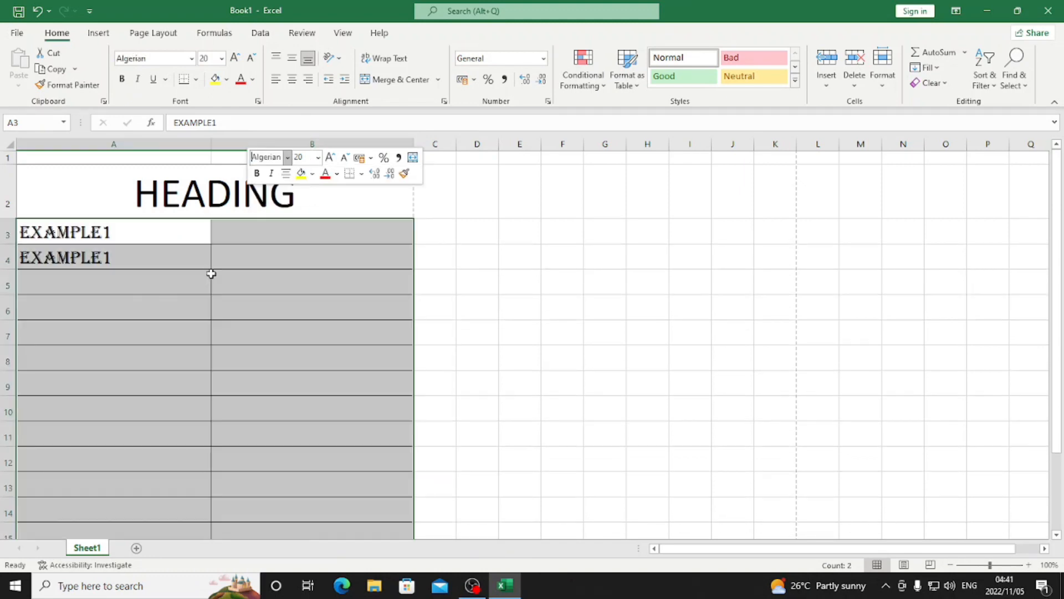
{"action": "scroll", "coordinate": [266, 292], "scroll_direction": "down", "scroll_amount": 5}
{"action": "scroll", "coordinate": [267, 292], "scroll_direction": "up", "scroll_amount": 5}
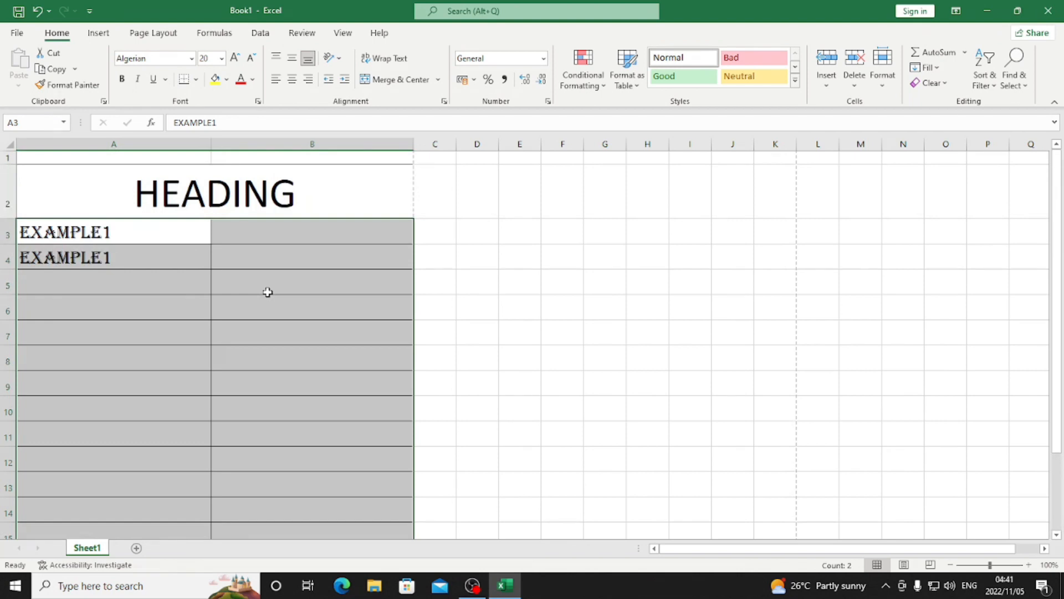
Enter the text "EXAMPLE" in cell B3 of the second column
{"action": "double_click", "coordinate": [182, 281]}
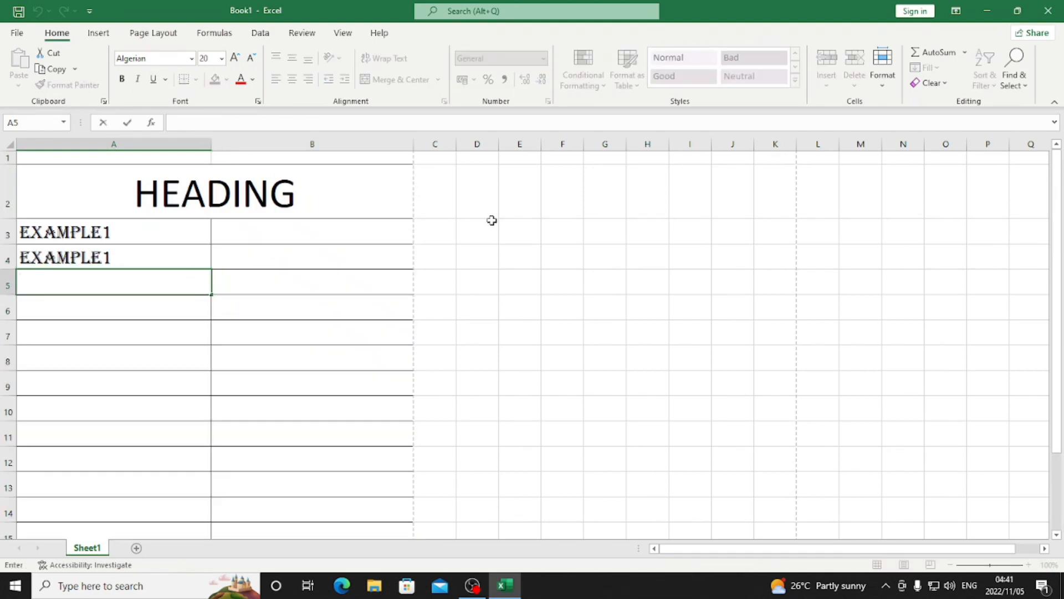
{"action": "double_click", "coordinate": [216, 234]}
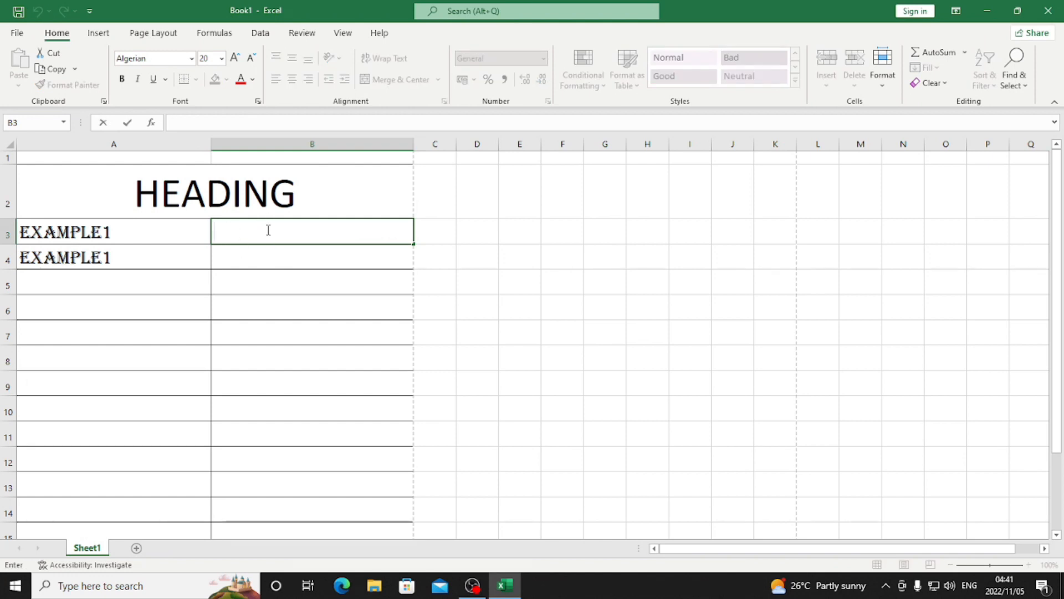
{"action": "type", "text": "EXAMPLE"}
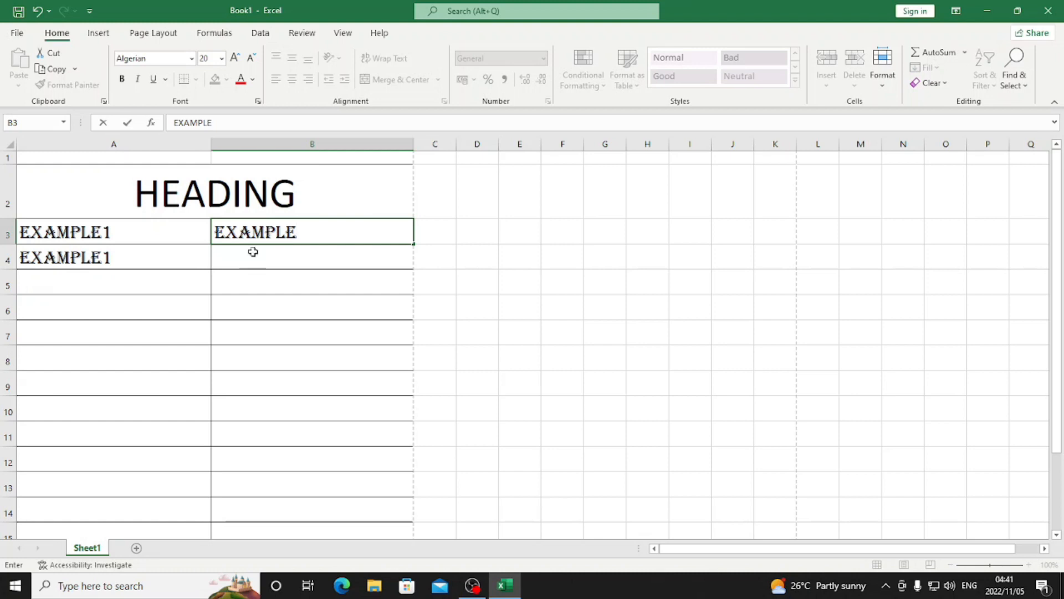
{"action": "left_click", "coordinate": [256, 285]}
{"action": "scroll", "coordinate": [260, 294], "scroll_direction": "down", "scroll_amount": 1}
{"action": "scroll", "coordinate": [267, 299], "scroll_direction": "up", "scroll_amount": 1}
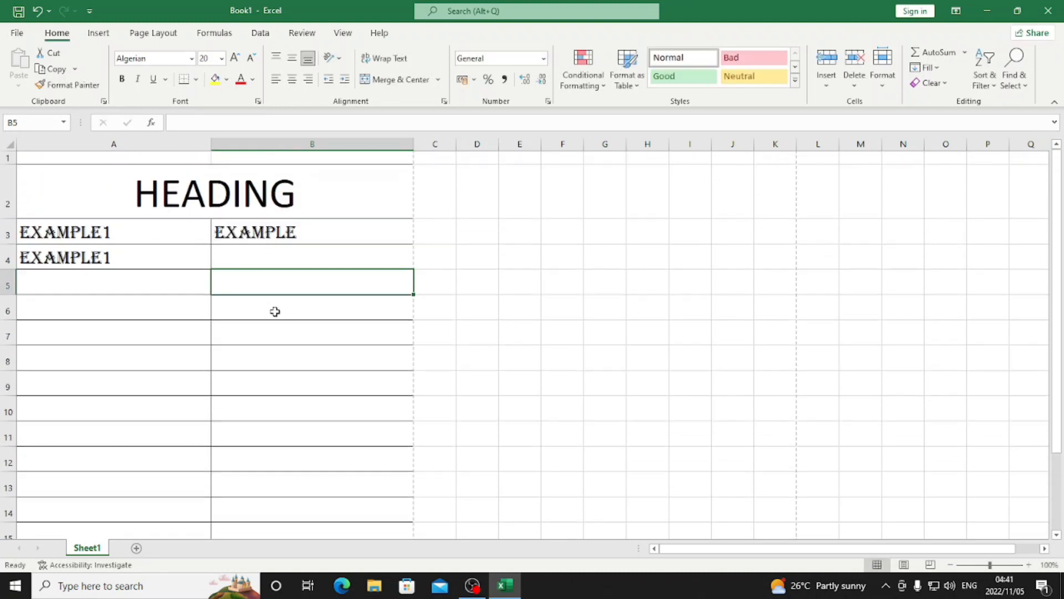
{"action": "double_click", "coordinate": [63, 289]}
{"action": "double_click", "coordinate": [54, 310]}
{"action": "left_click", "coordinate": [54, 332]}
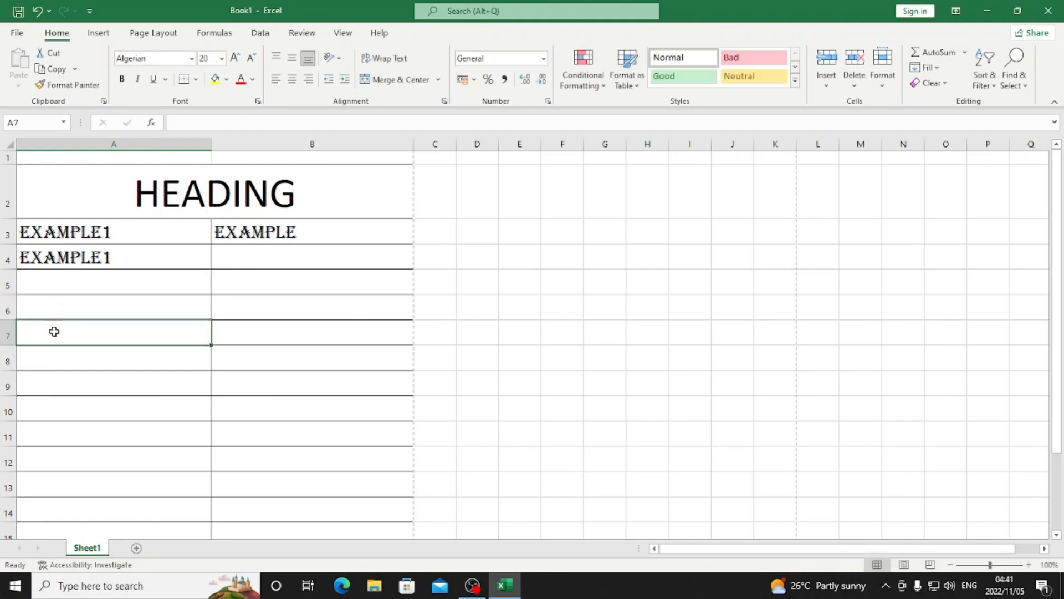
{"action": "double_click", "coordinate": [69, 289]}
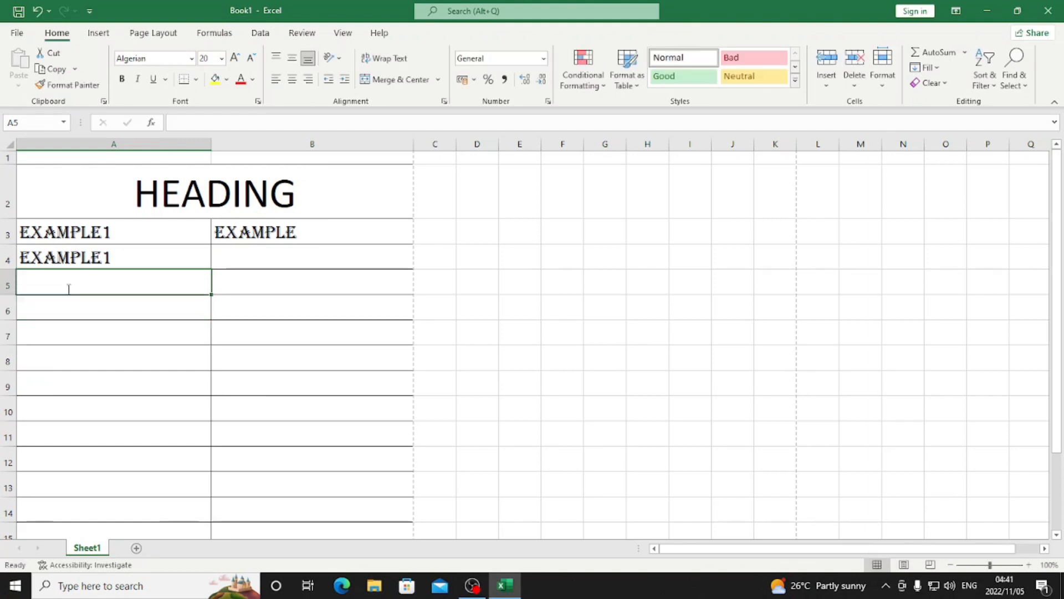
Check the formatted table on the A4 page in the print preview and return to the sheet
{"action": "double_click", "coordinate": [85, 228]}
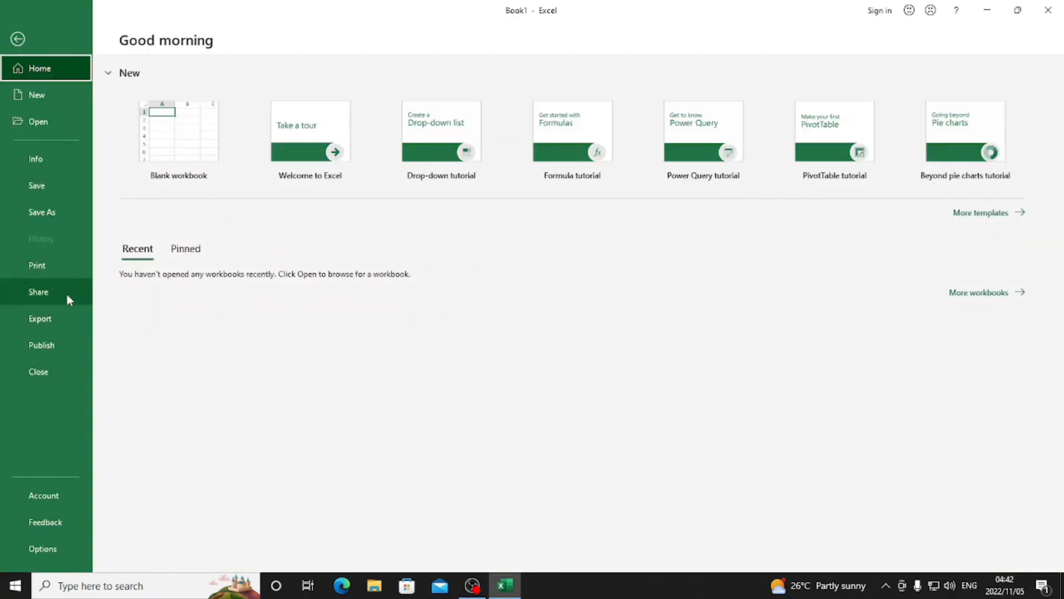
{"action": "left_click", "coordinate": [55, 267]}
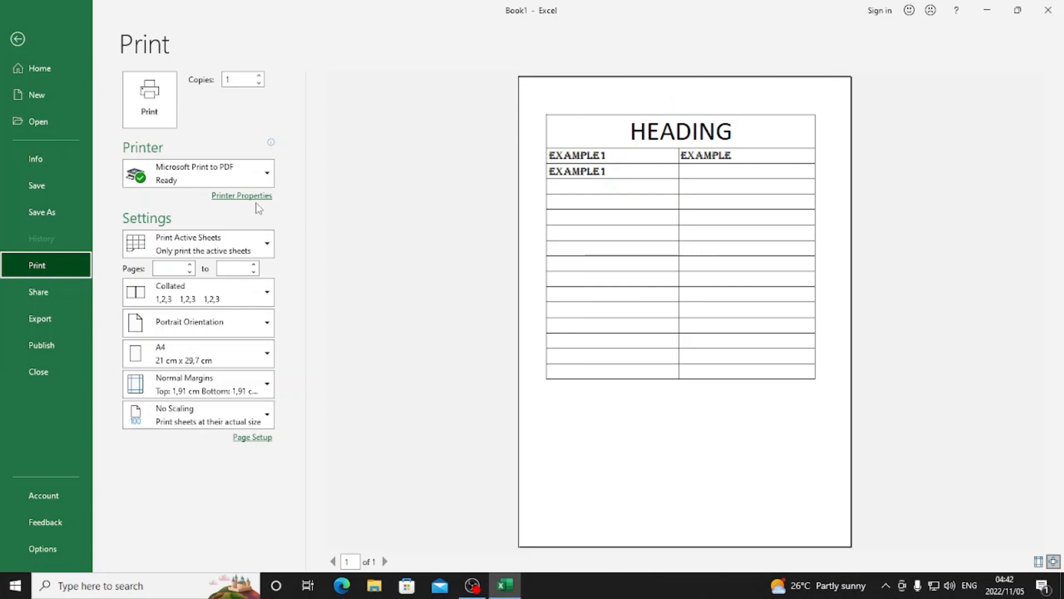
{"action": "left_click", "coordinate": [27, 37]}
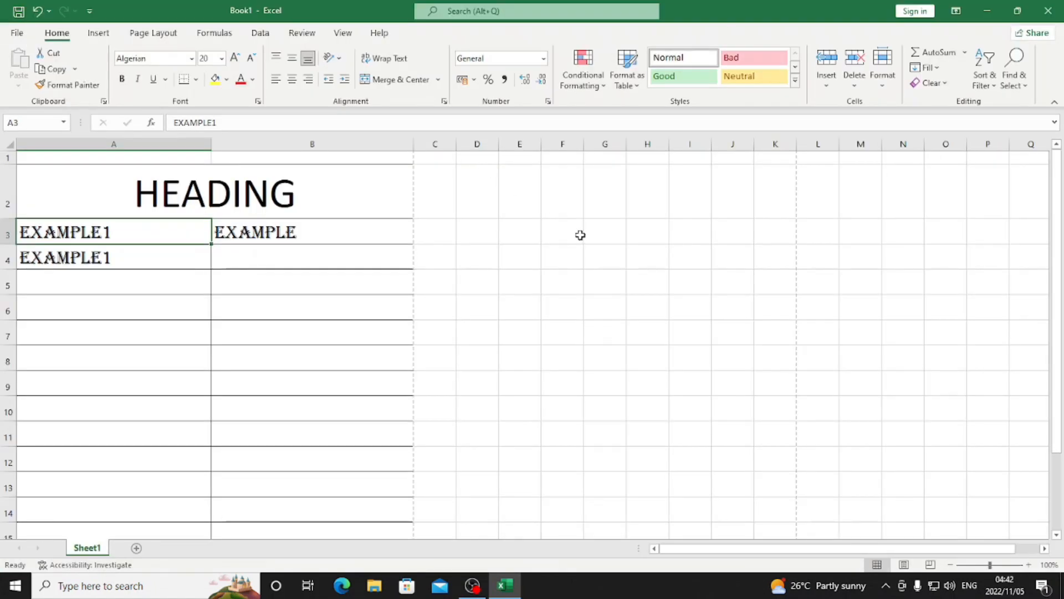
{"action": "scroll", "coordinate": [535, 254], "scroll_direction": "down", "scroll_amount": 1}
{"action": "scroll", "coordinate": [535, 257], "scroll_direction": "up", "scroll_amount": 1}
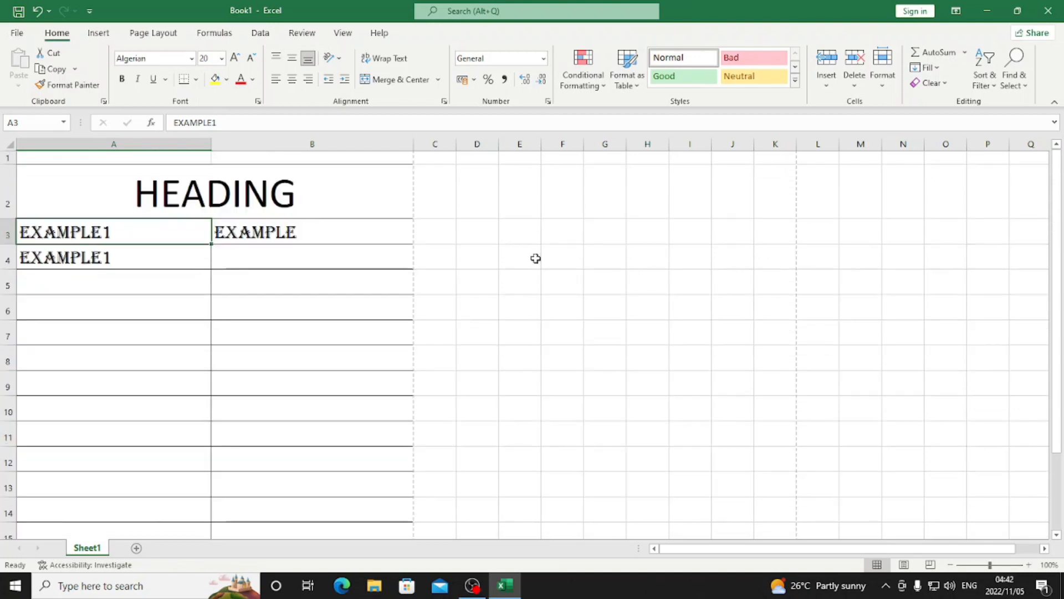